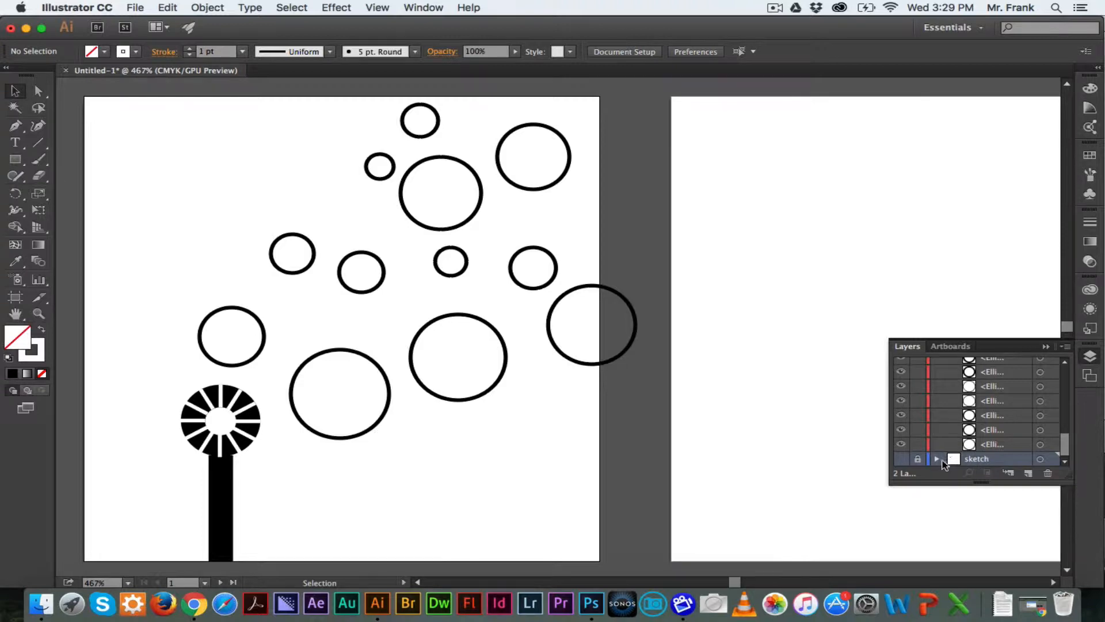
Show the sketch layer and duplicate it into a sketch copy layer
left_click(901, 459)
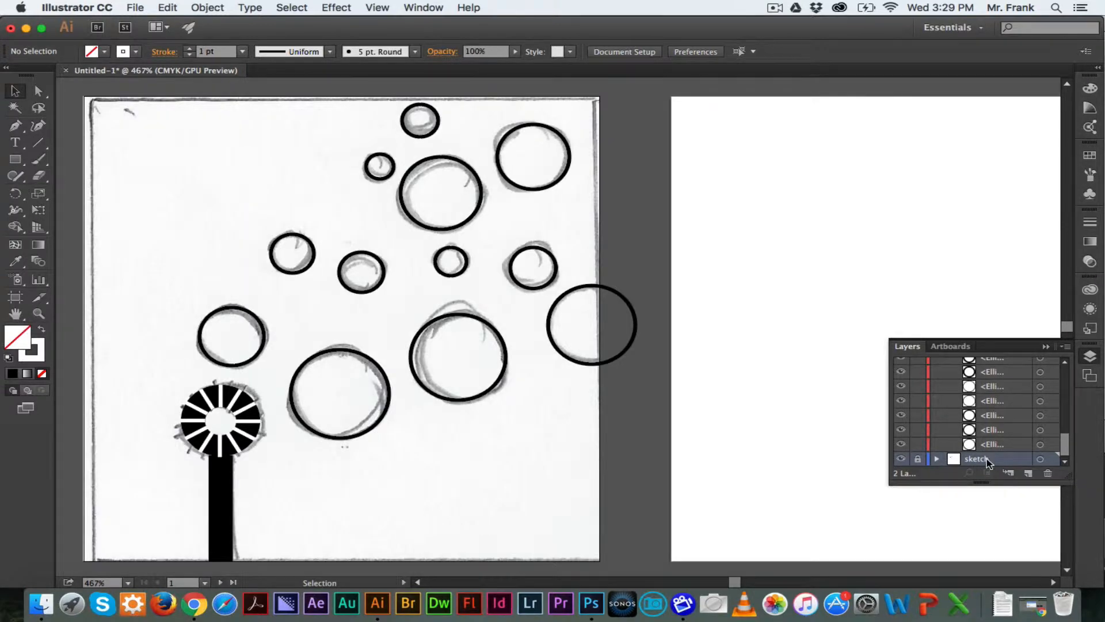
left_click_drag(986, 458, 1027, 473)
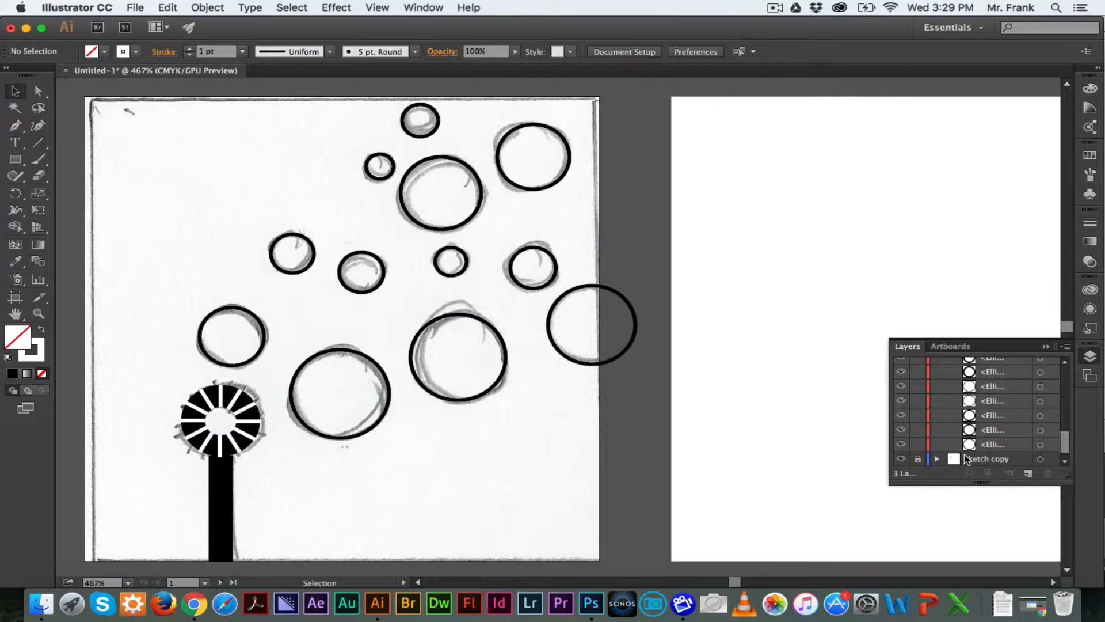
Unlock the sketch copy layer and move its clipping rectangle onto the second artboard
left_click(937, 459)
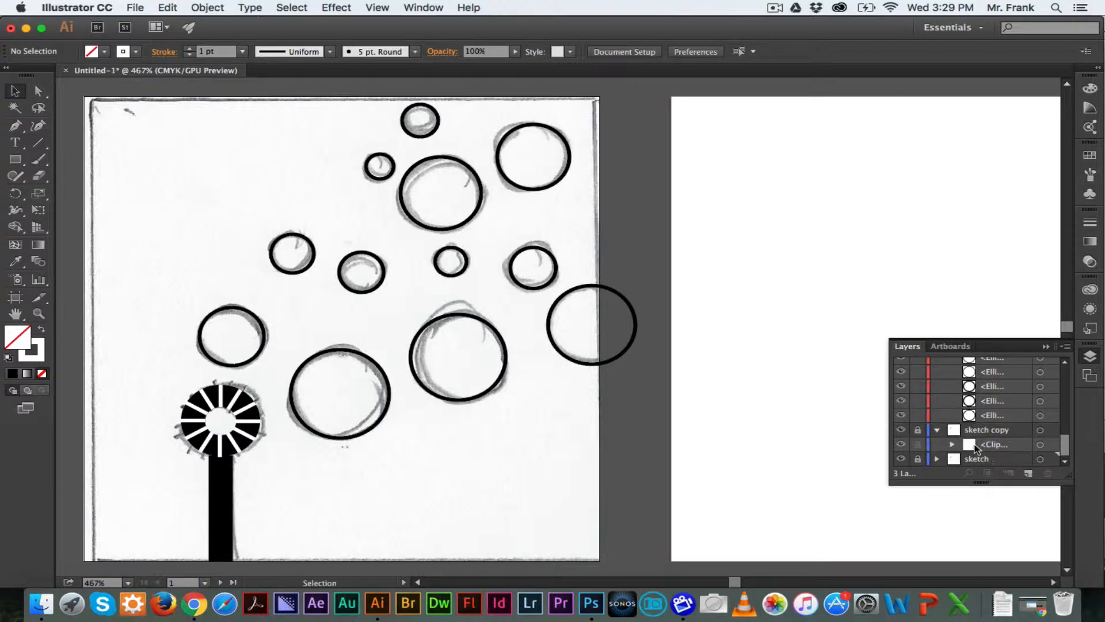
left_click(917, 430)
left_click(953, 444)
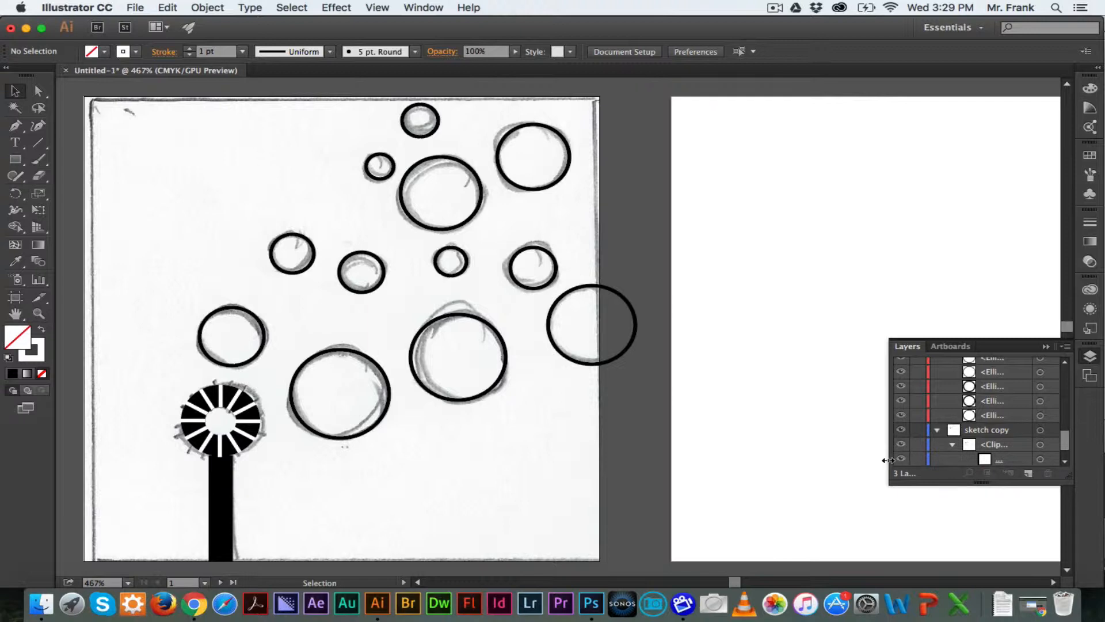
left_click_drag(888, 460, 804, 461)
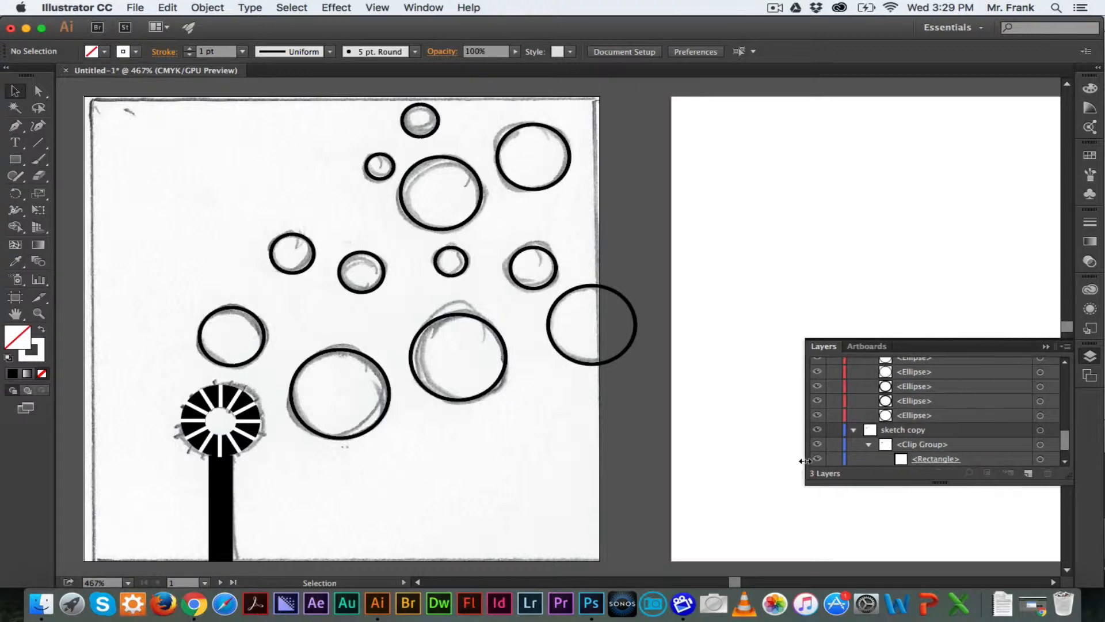
scroll(982, 426, "down", 2)
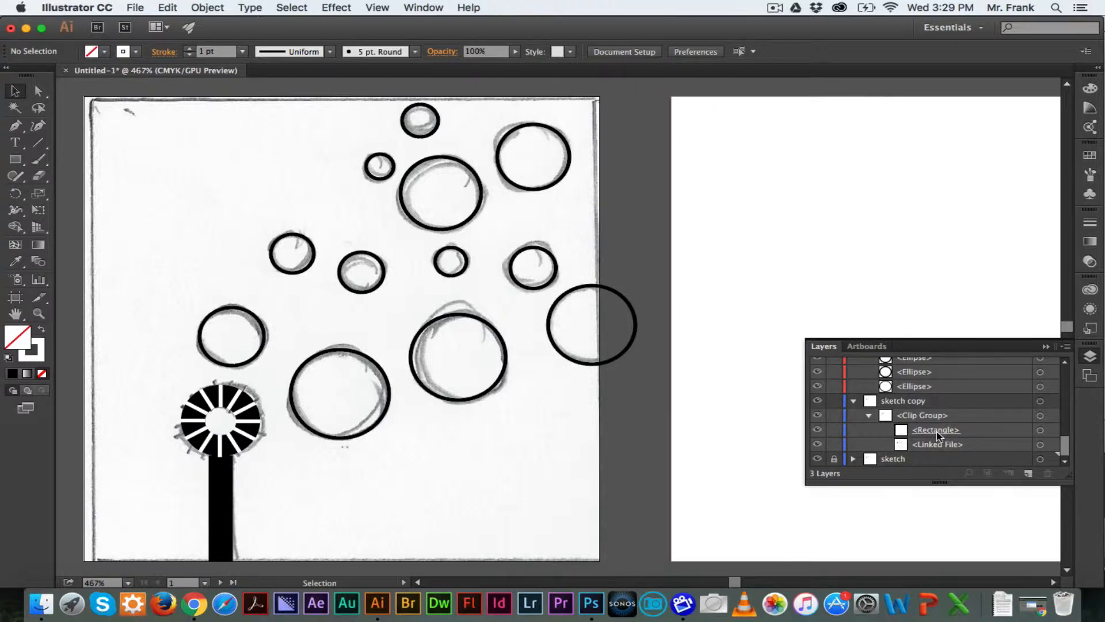
left_click(1051, 432)
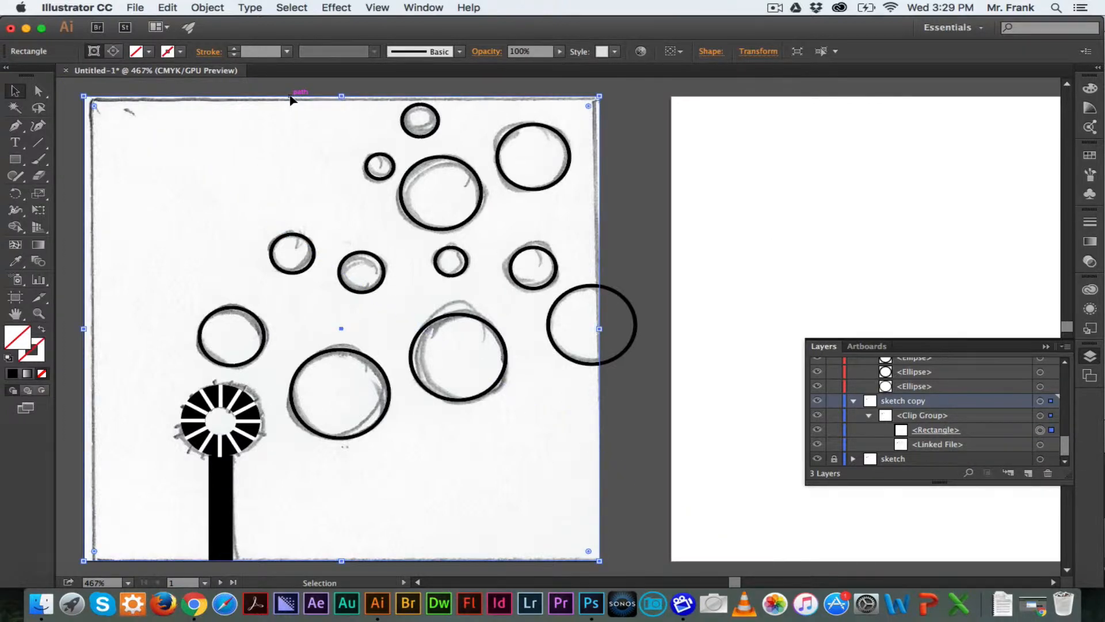
left_click_drag(291, 99, 876, 99)
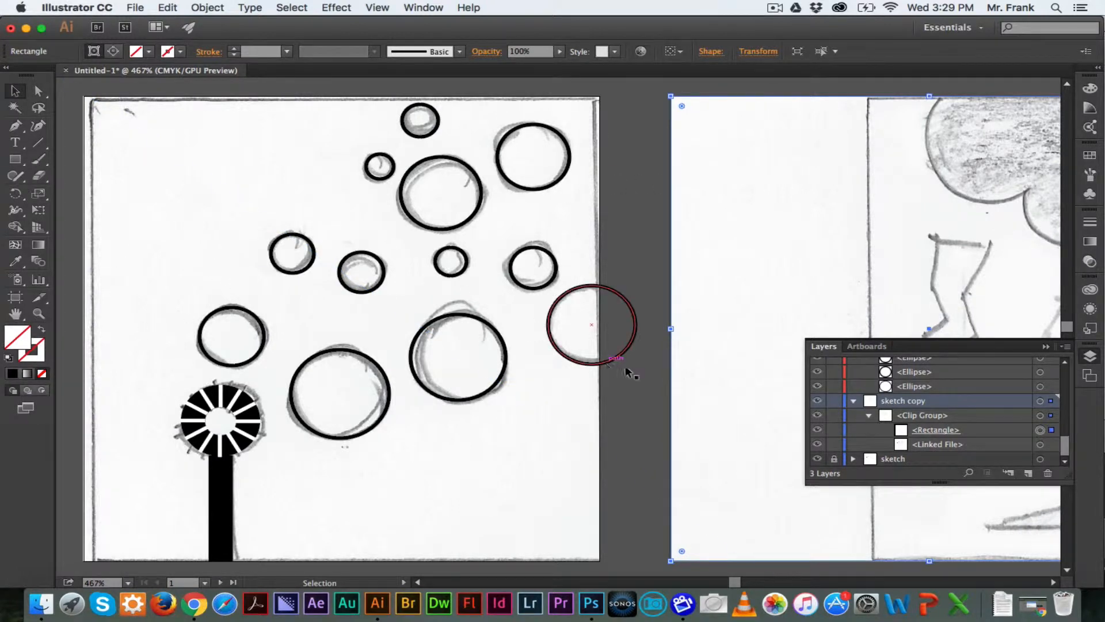
Hide the original sketch layer and shift the linked sketch image so the storm drawing fills the second artboard
left_click(818, 459)
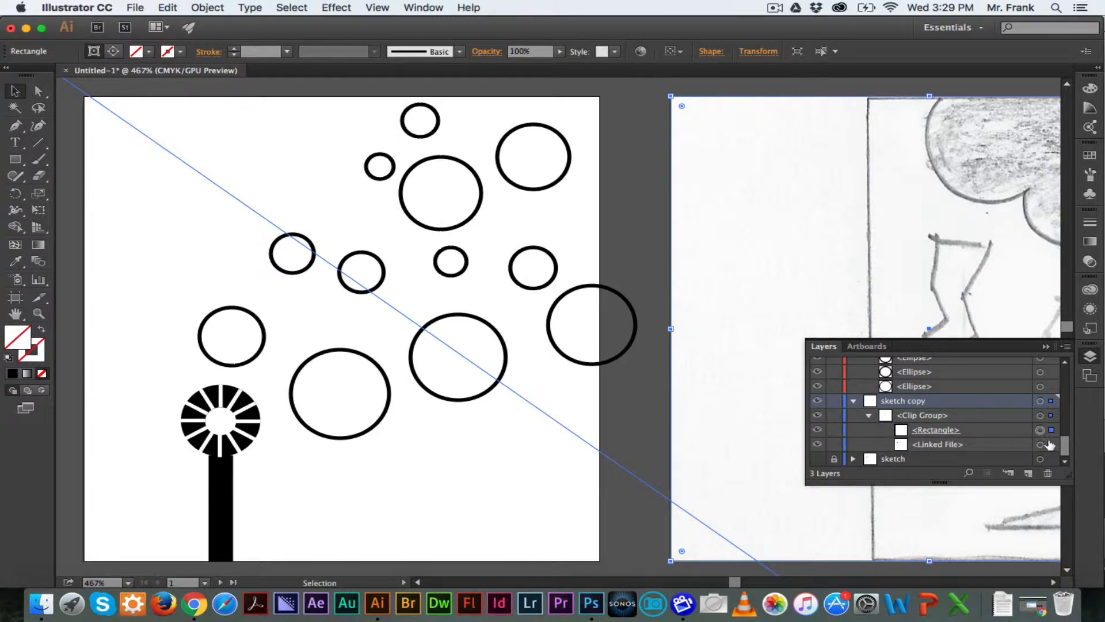
left_click(1052, 444)
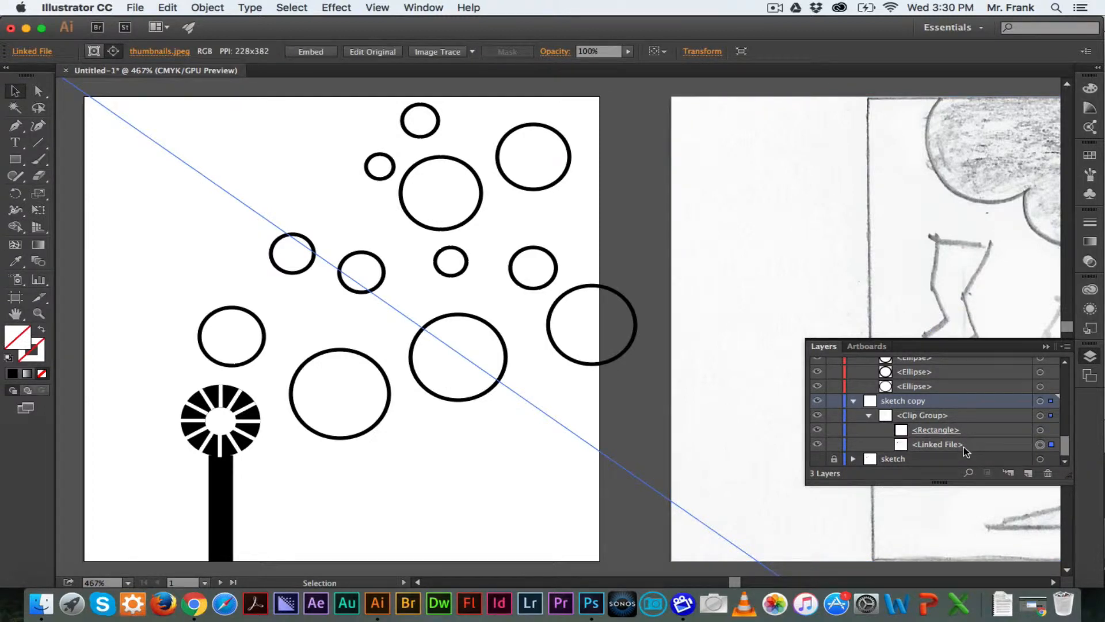
left_click_drag(950, 247, 806, 235)
scroll(806, 233, "right", 10)
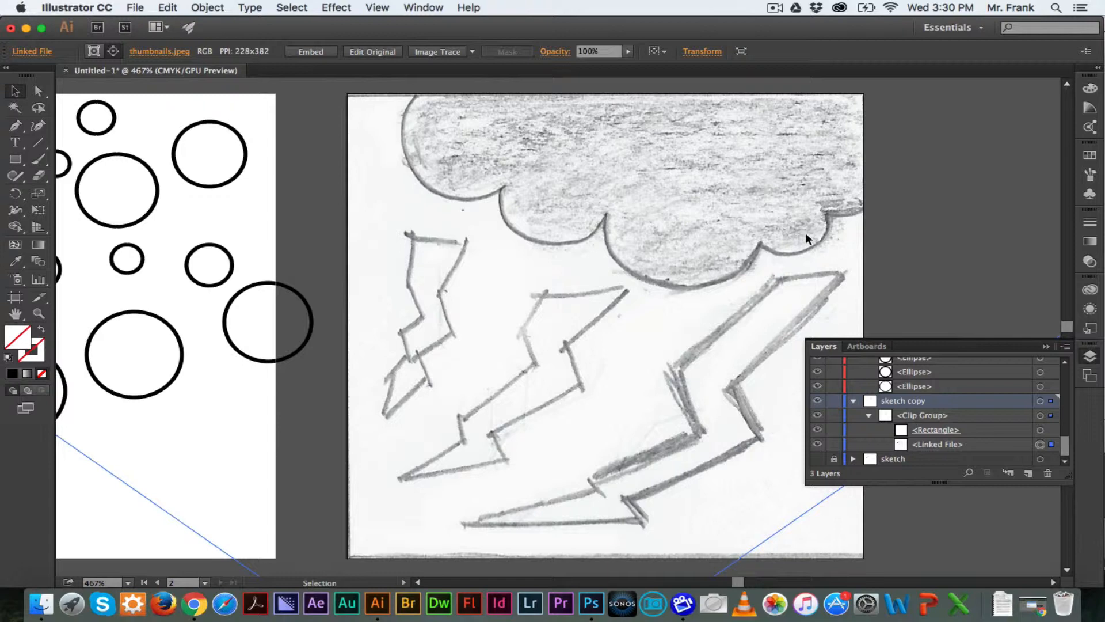
Lock the sketch copy layer and collapse the sketch copy and bubbles layers
left_click(834, 401)
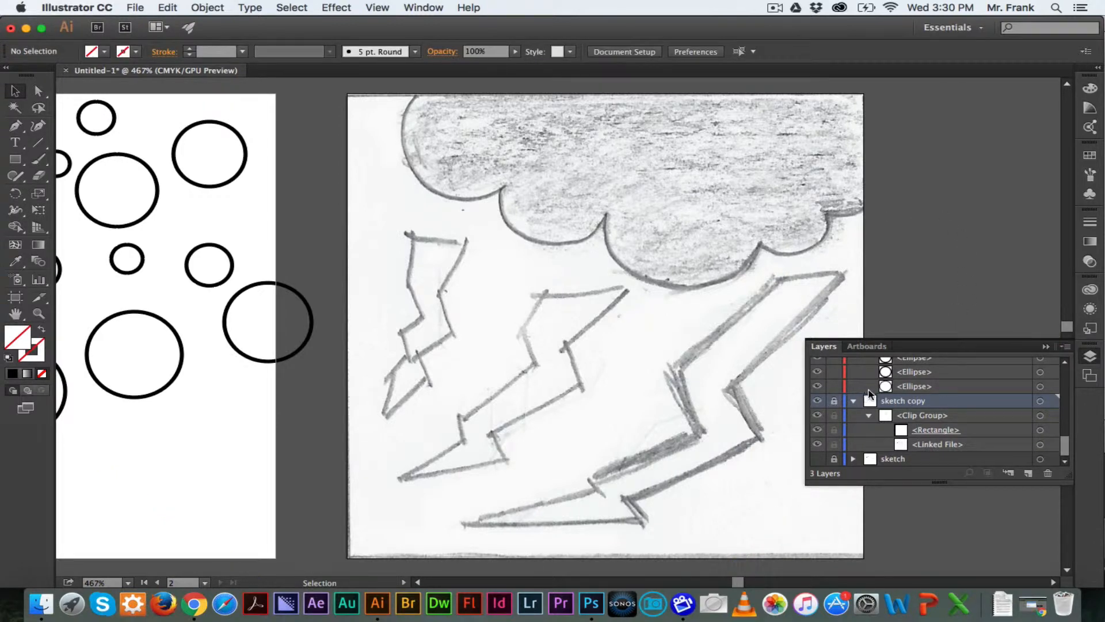
left_click(854, 401)
scroll(858, 427, "up", 15)
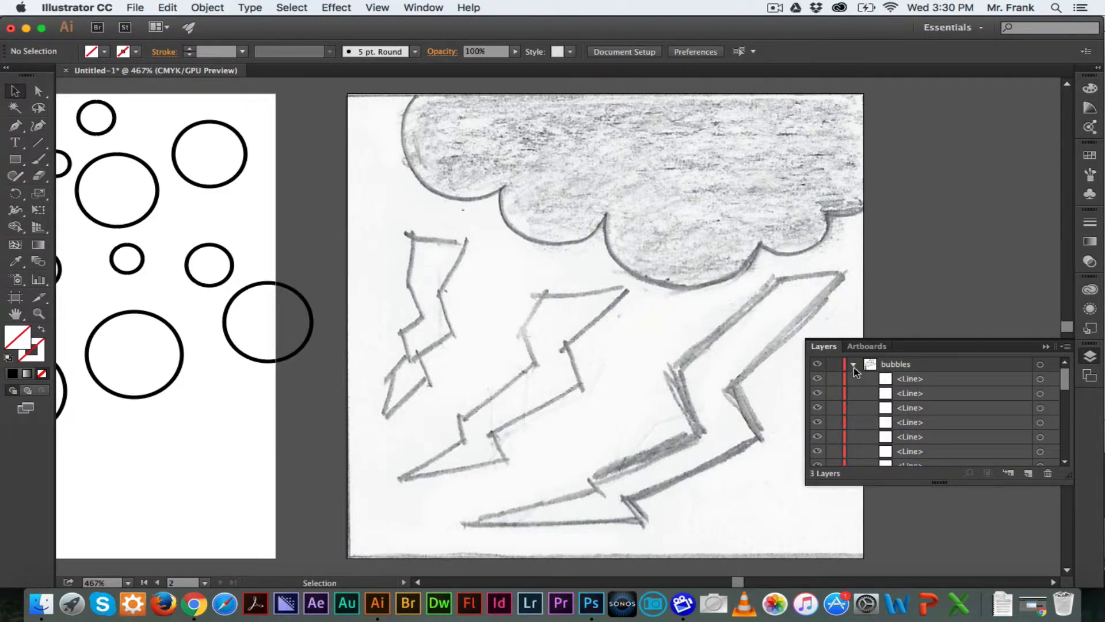
left_click(853, 365)
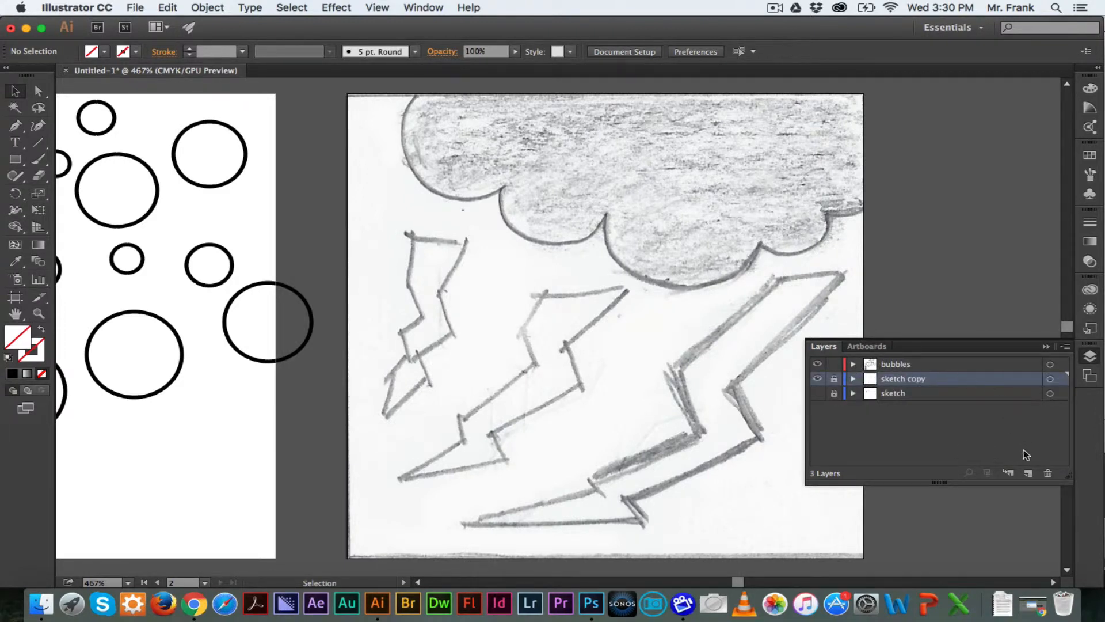
Add a new layer above bubbles and name it storm
left_click(951, 363)
left_click(1027, 473)
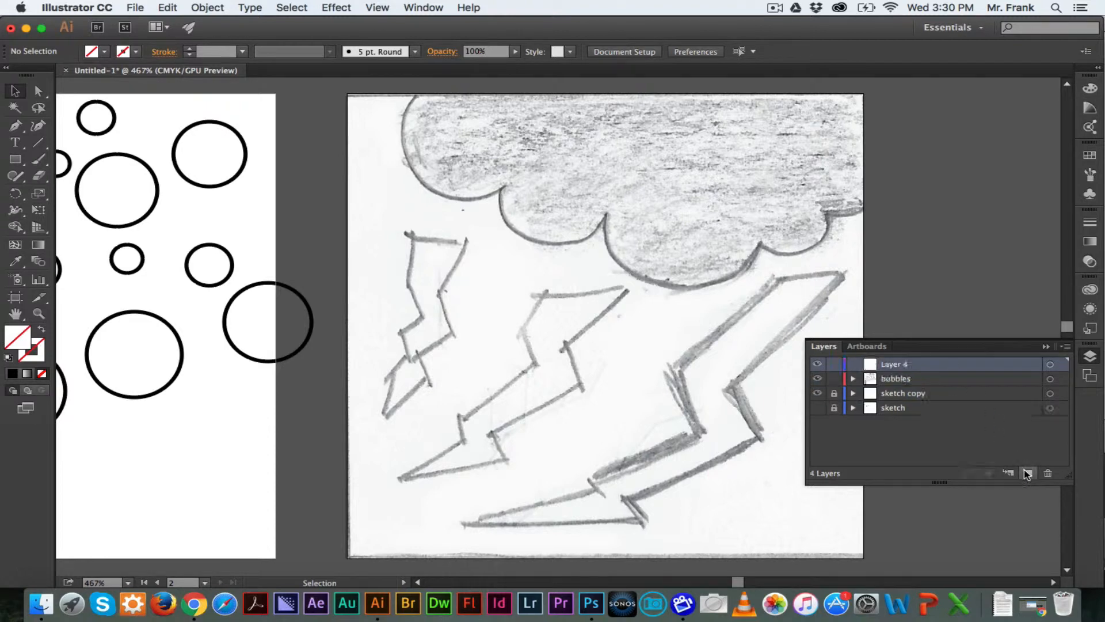
double_click(891, 365)
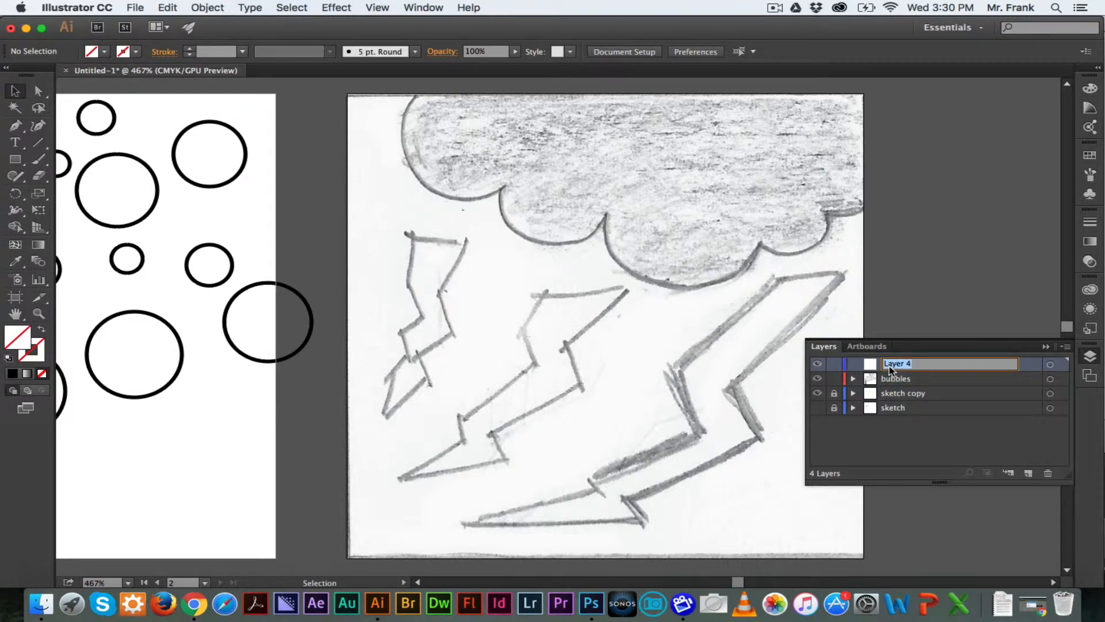
type("storm")
key("Return")
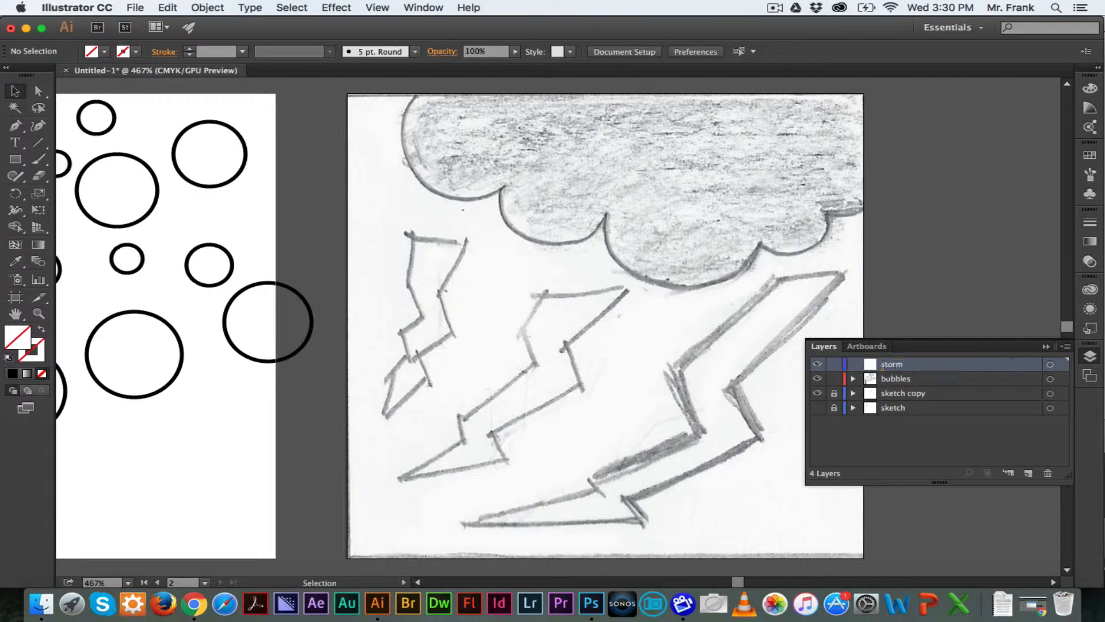
Collapse the layer list out of the way of the canvas
left_click(832, 346)
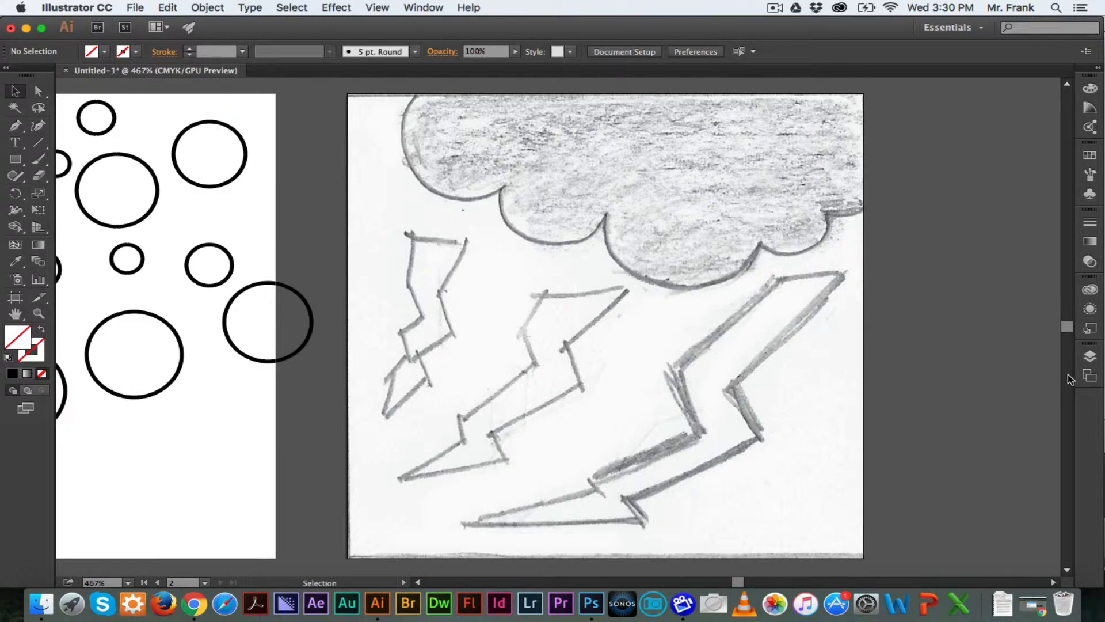
left_click(1090, 357)
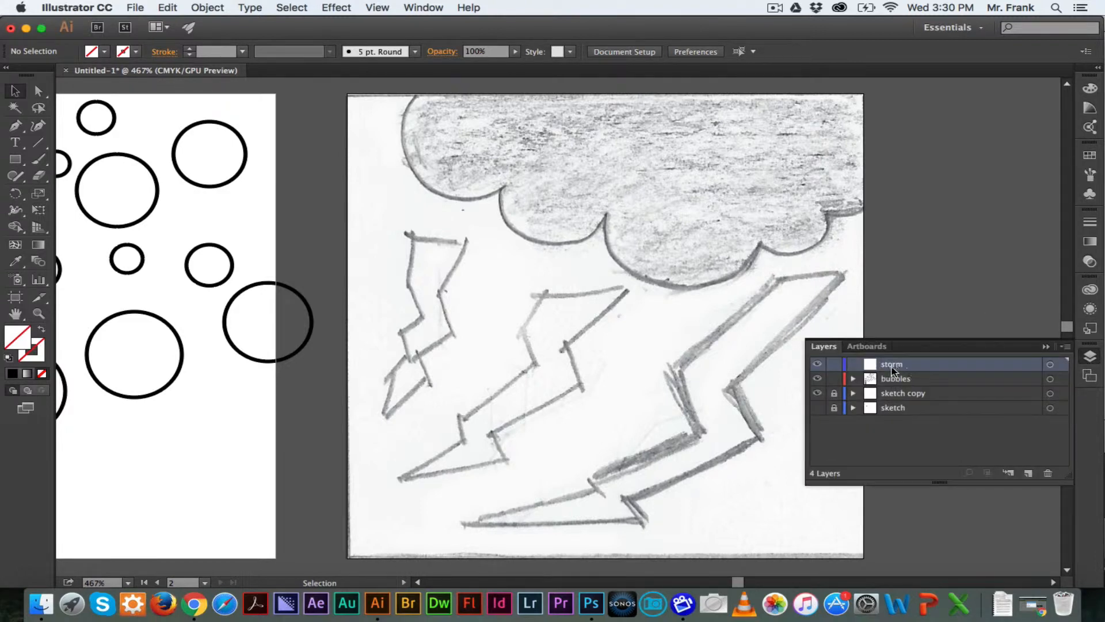
left_click(1088, 357)
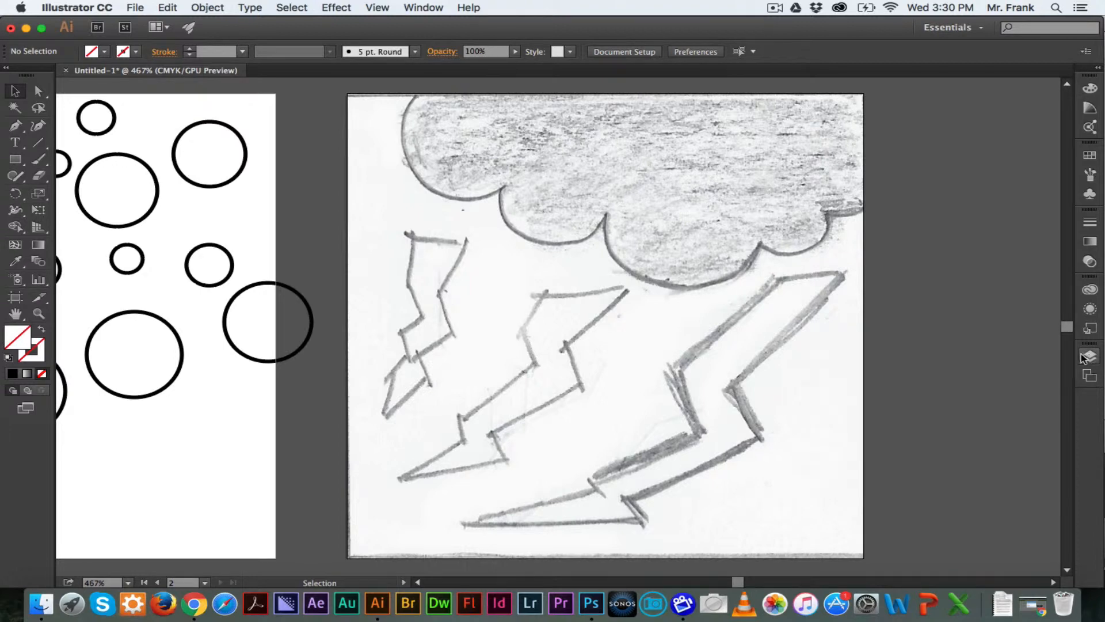
left_click(1082, 359)
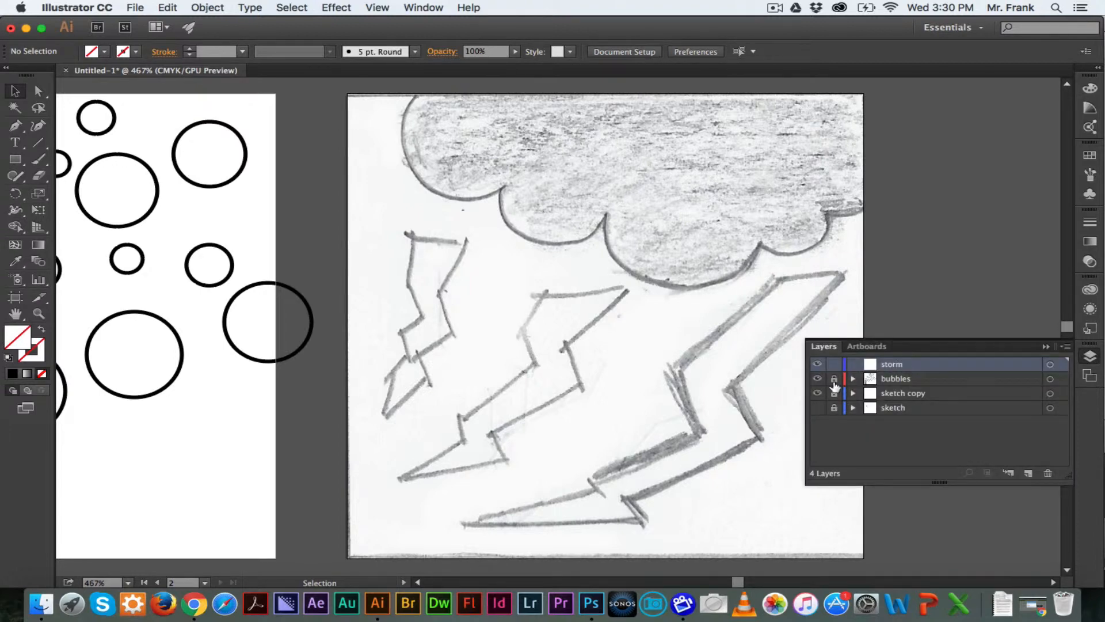
left_click(1090, 358)
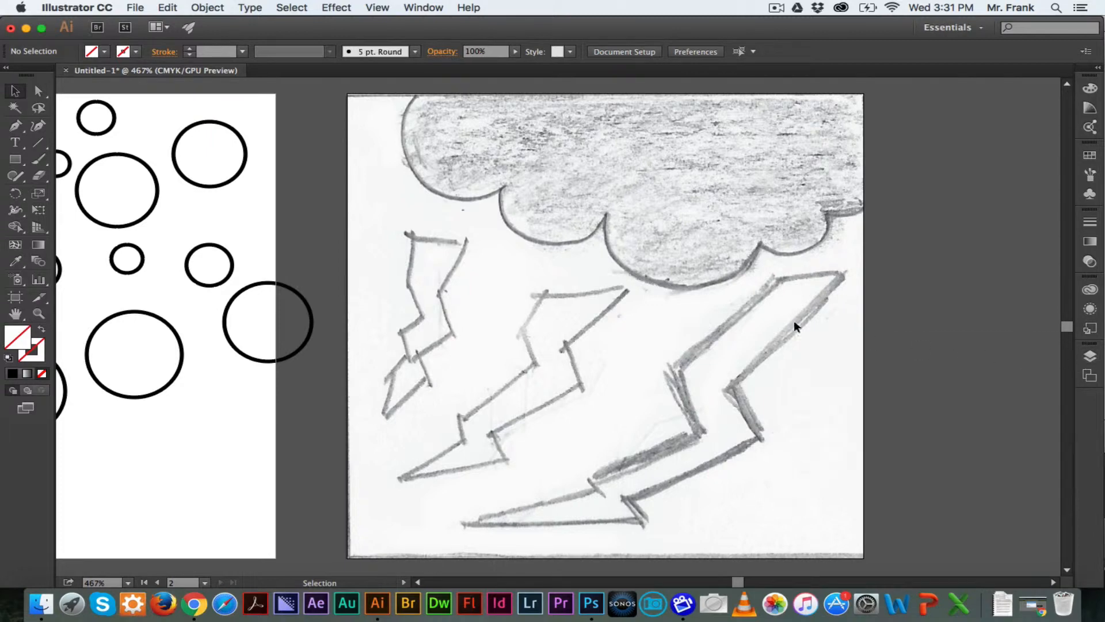
Trace the left lightning bolt of the sketch as a closed path with the Pen tool
left_click(13, 128)
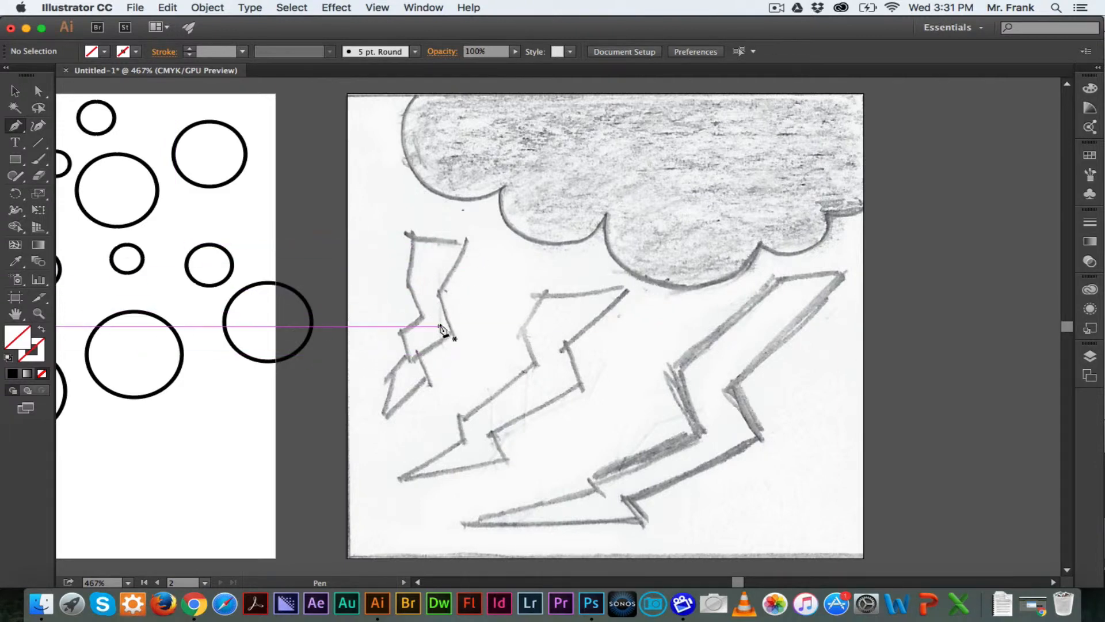
left_click(412, 237)
left_click(465, 242)
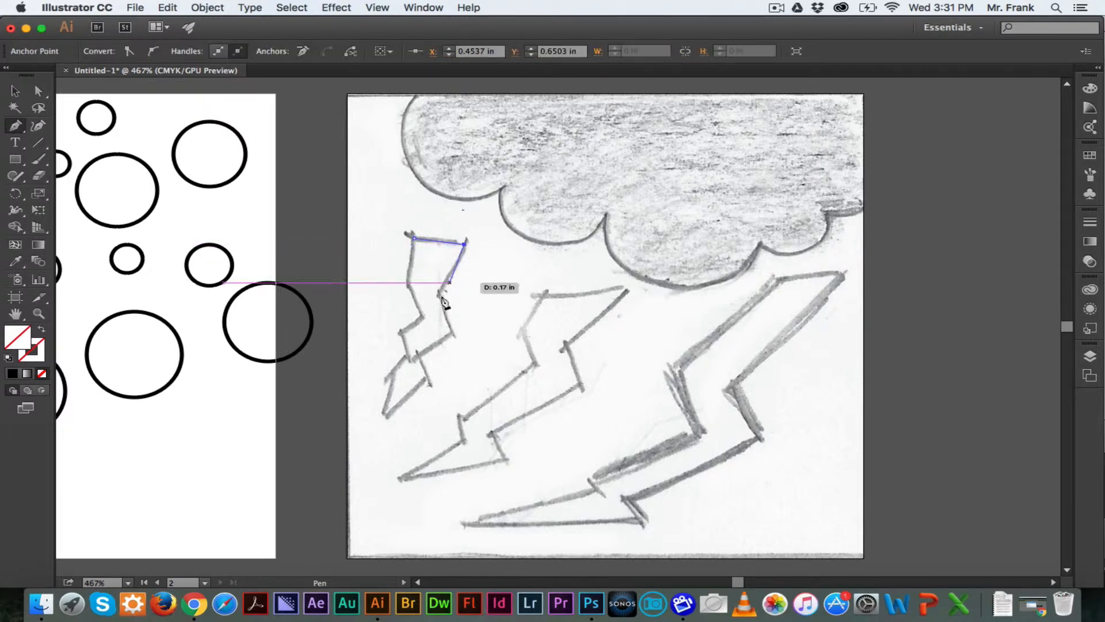
left_click(439, 293)
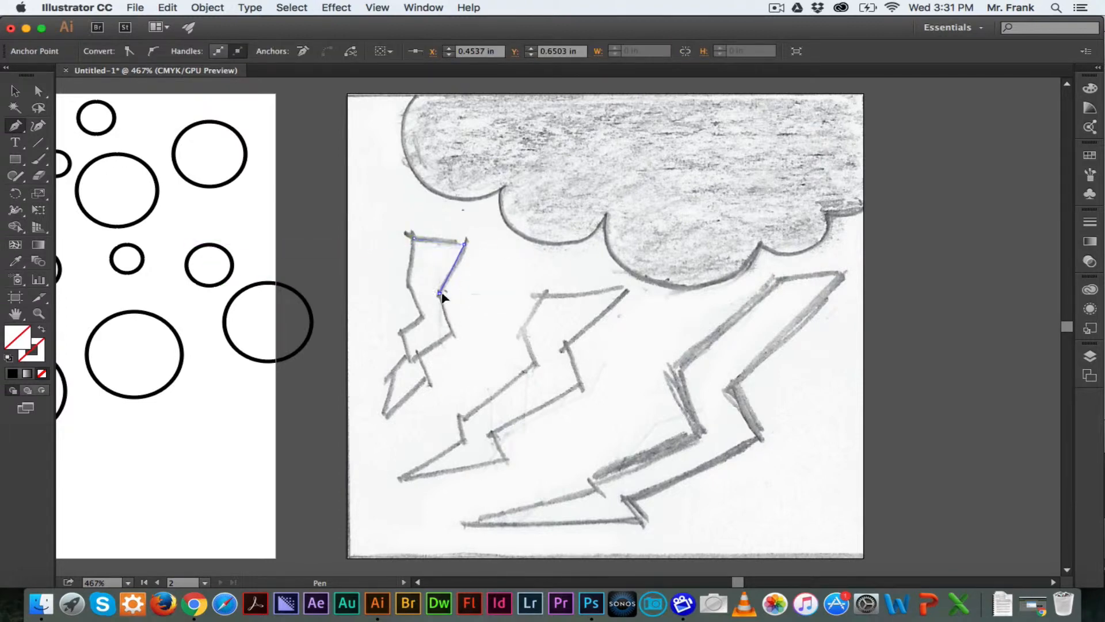
left_click(455, 332)
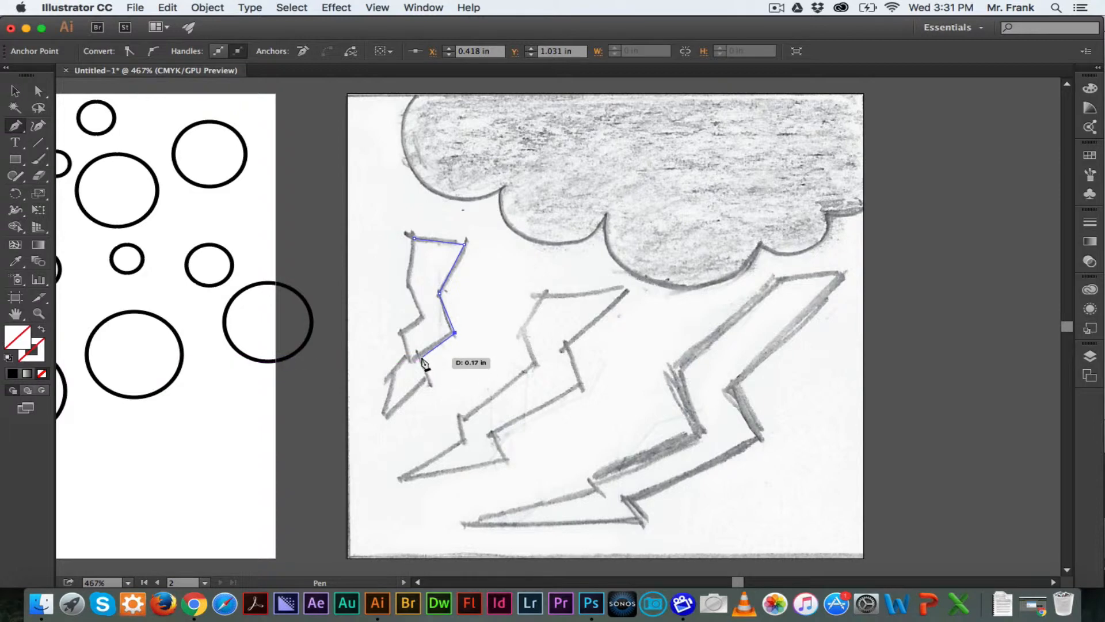
left_click(421, 358)
left_click(427, 378)
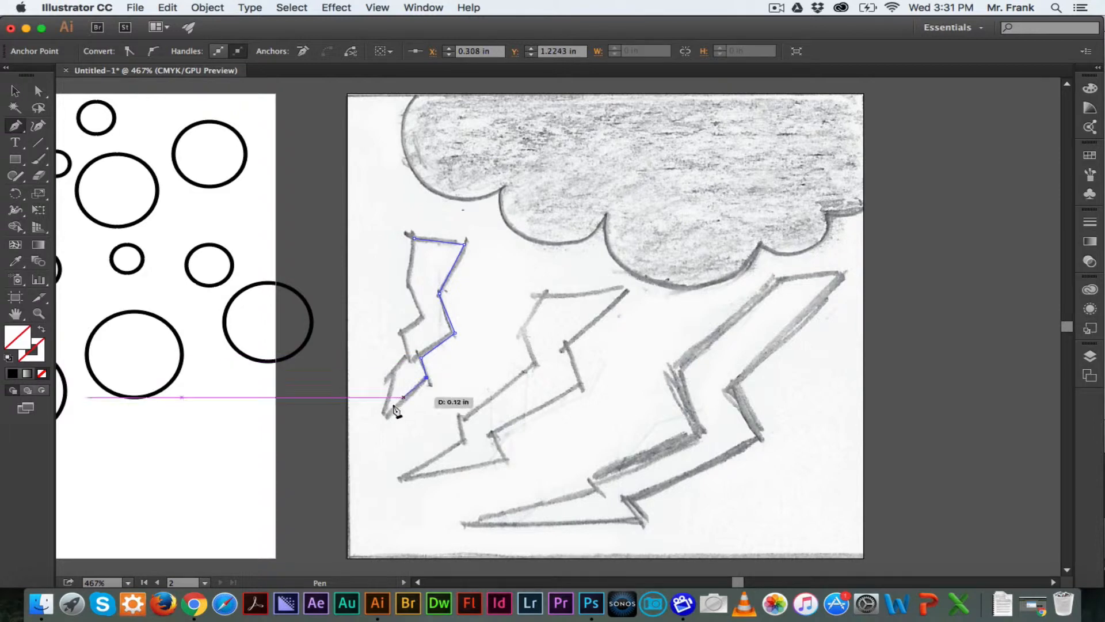
left_click(383, 415)
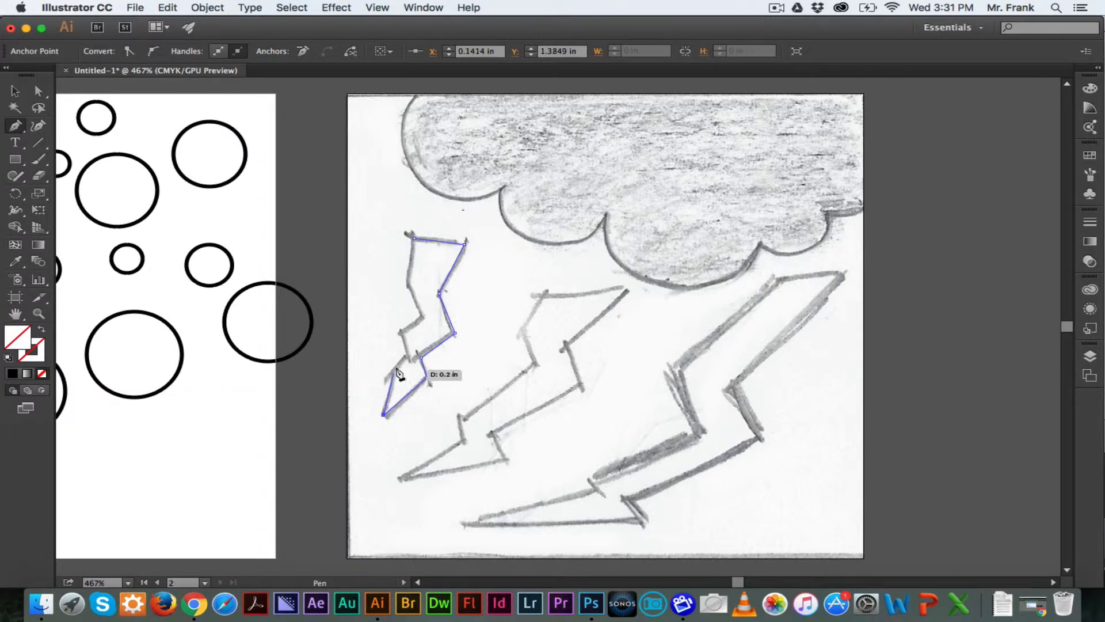
left_click(388, 375)
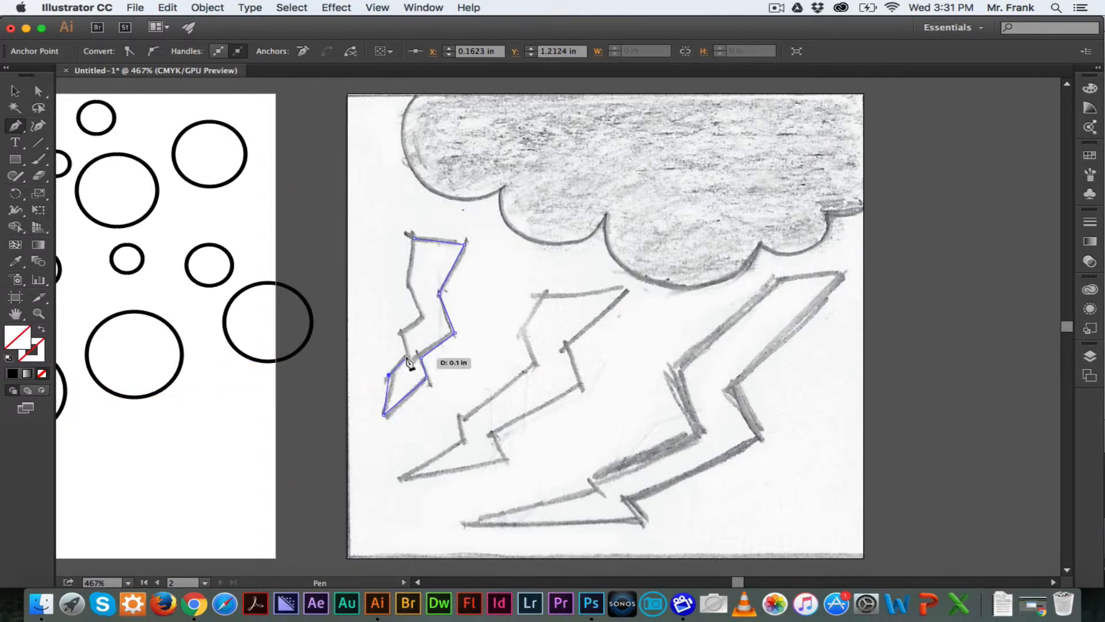
left_click(406, 353)
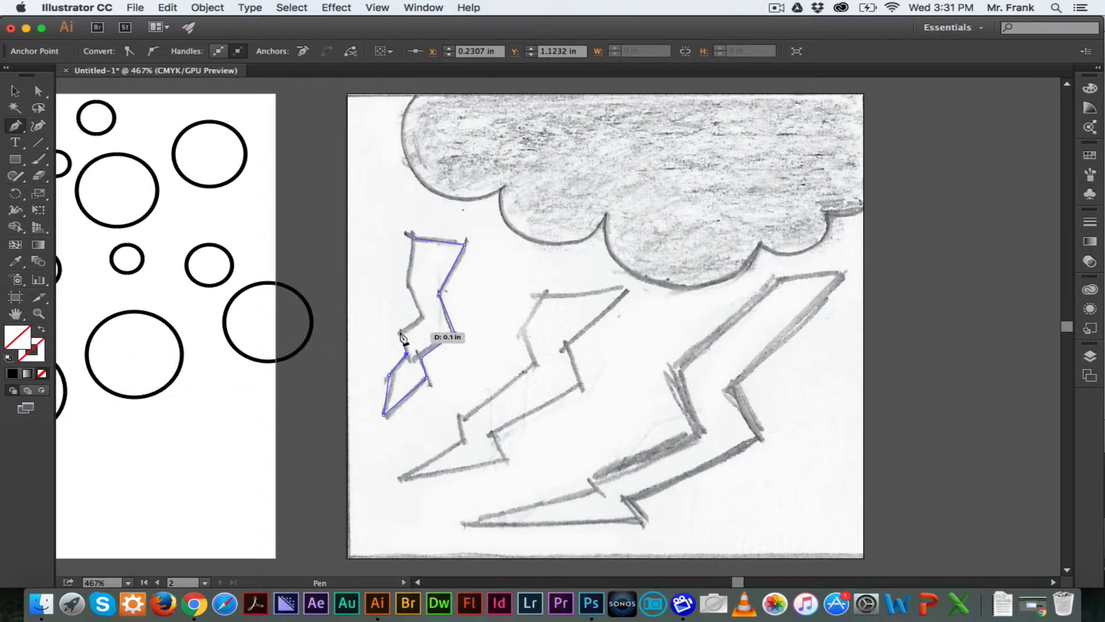
left_click(399, 332)
left_click(423, 316)
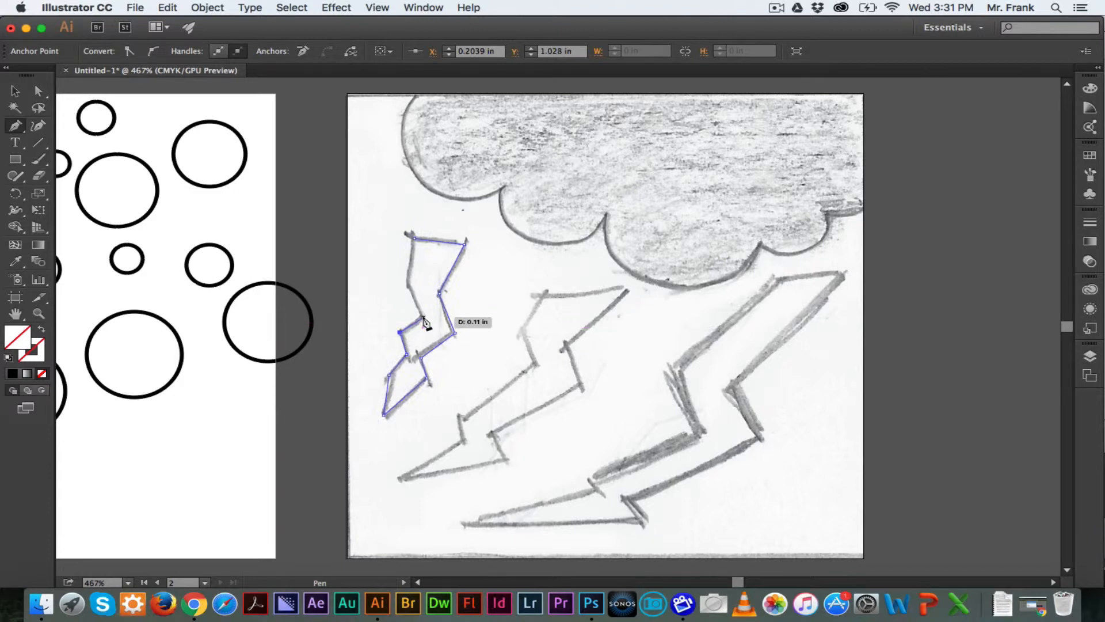
left_click(408, 285)
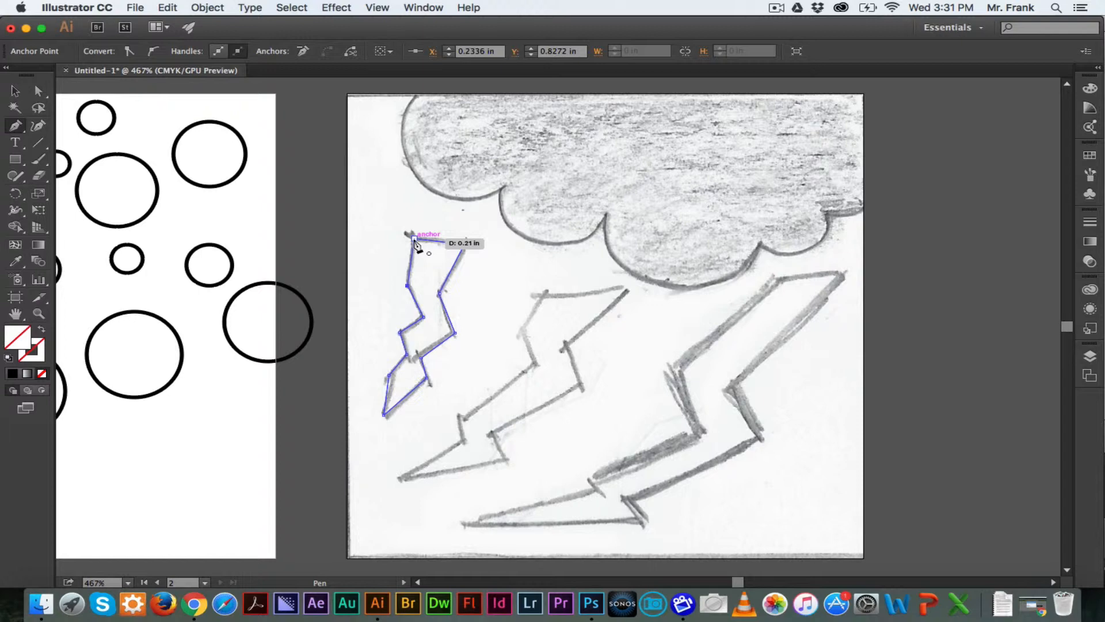
left_click(415, 240)
Trace the middle lightning bolt of the sketch as a closed path with the Pen tool
left_click(541, 297)
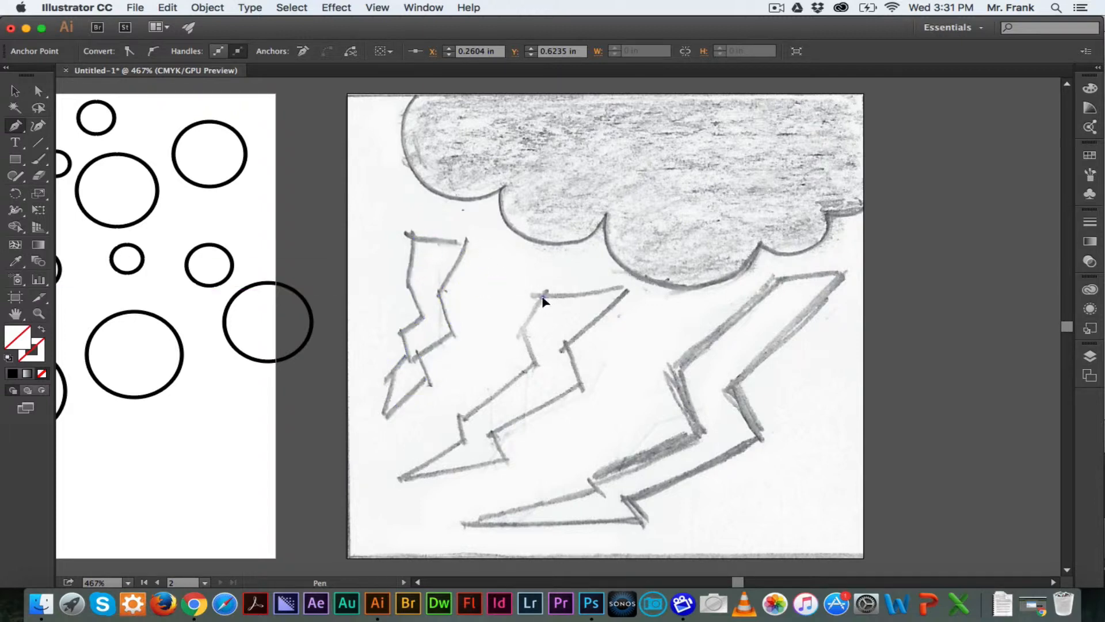
left_click(626, 290)
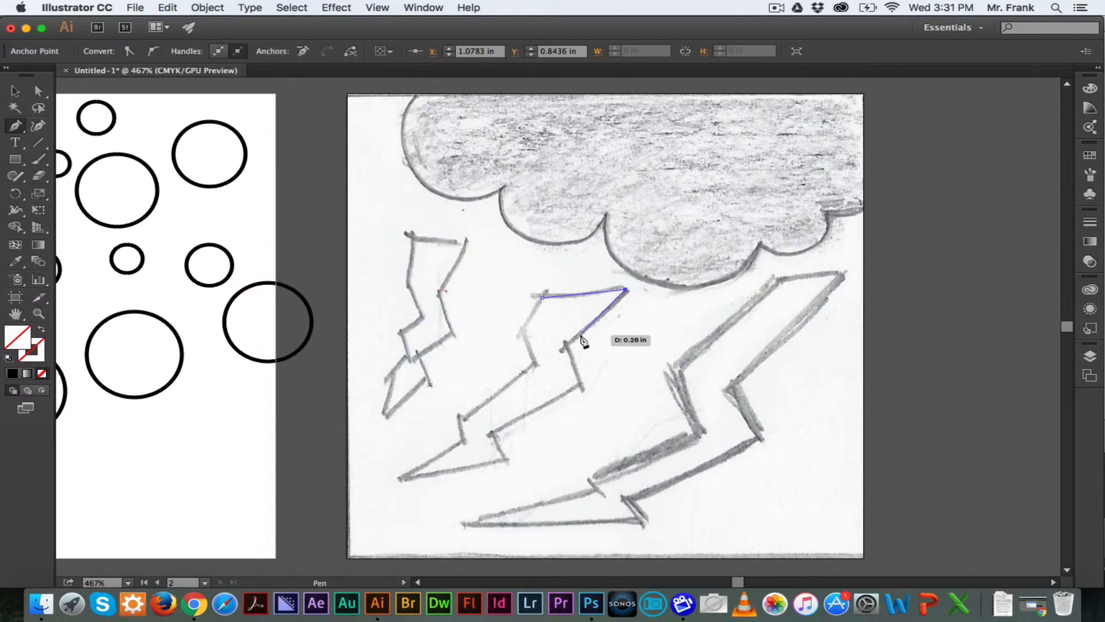
left_click(569, 347)
left_click(581, 387)
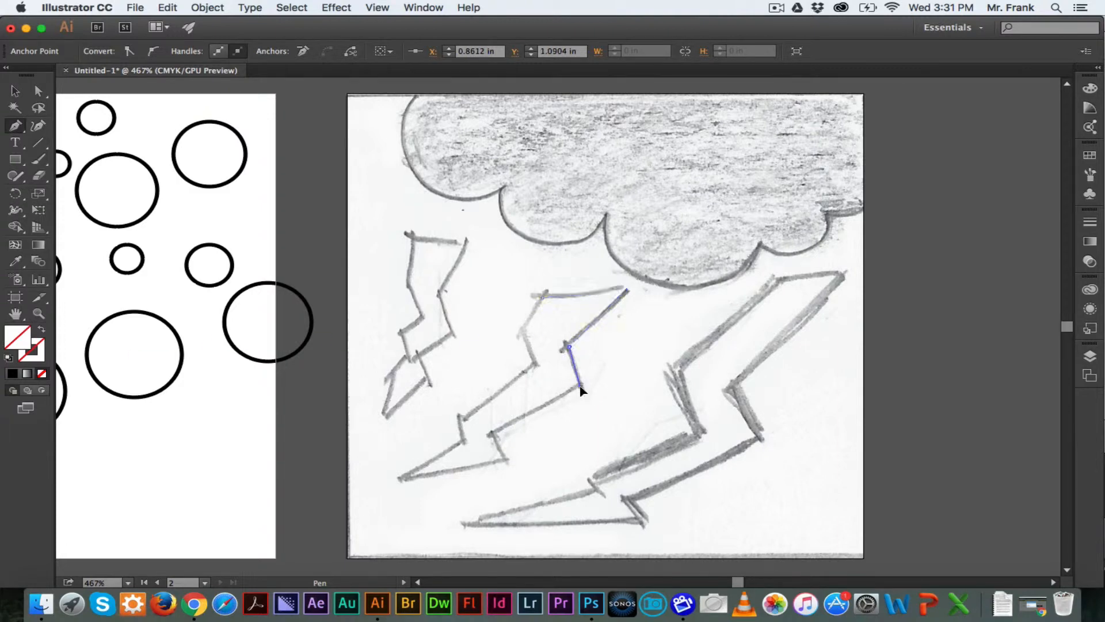
left_click(492, 434)
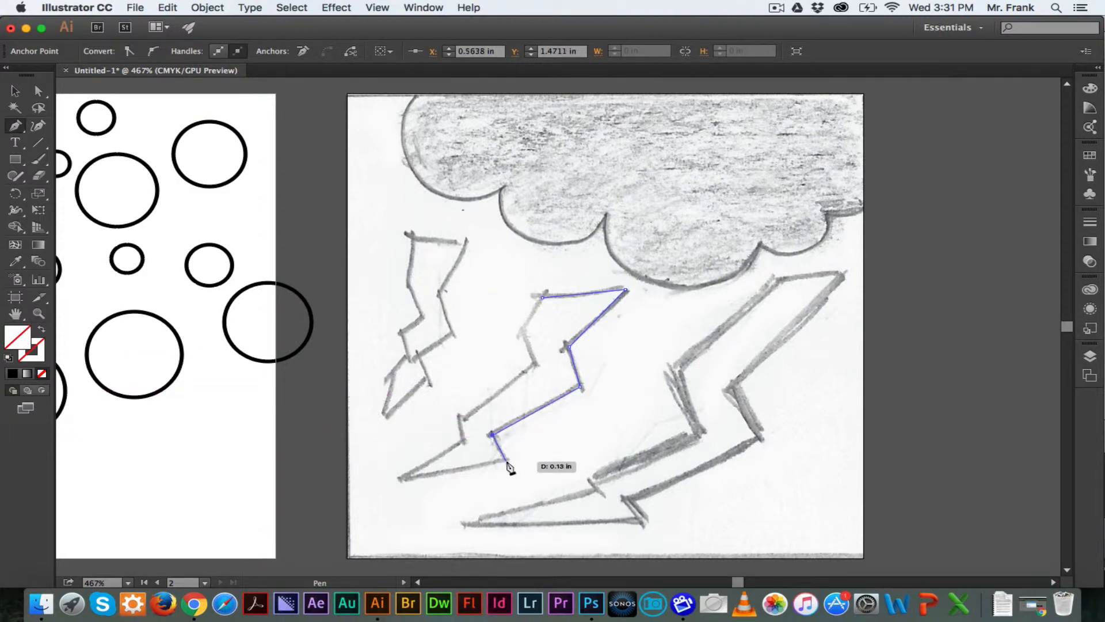
left_click(507, 460)
left_click(400, 479)
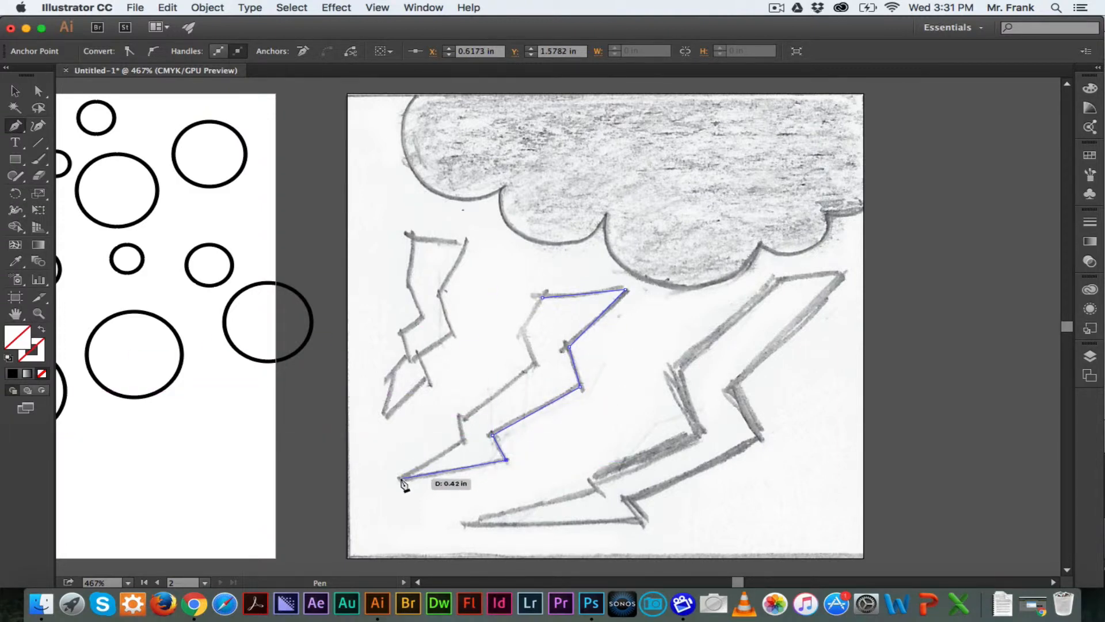
left_click(464, 439)
left_click(460, 418)
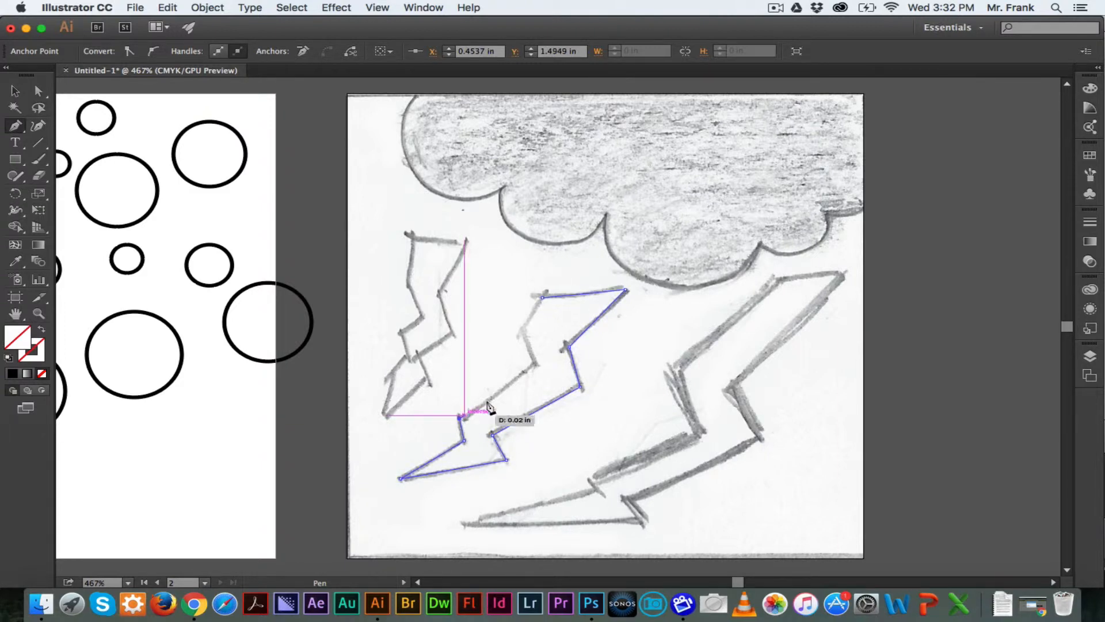
left_click(533, 363)
left_click(519, 331)
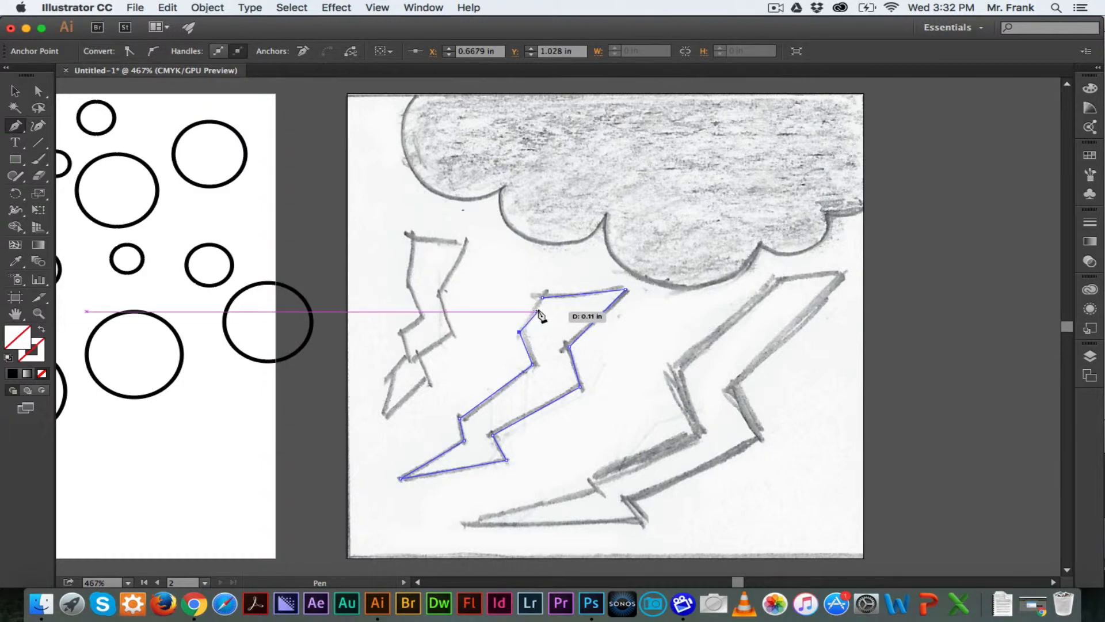
left_click(542, 299)
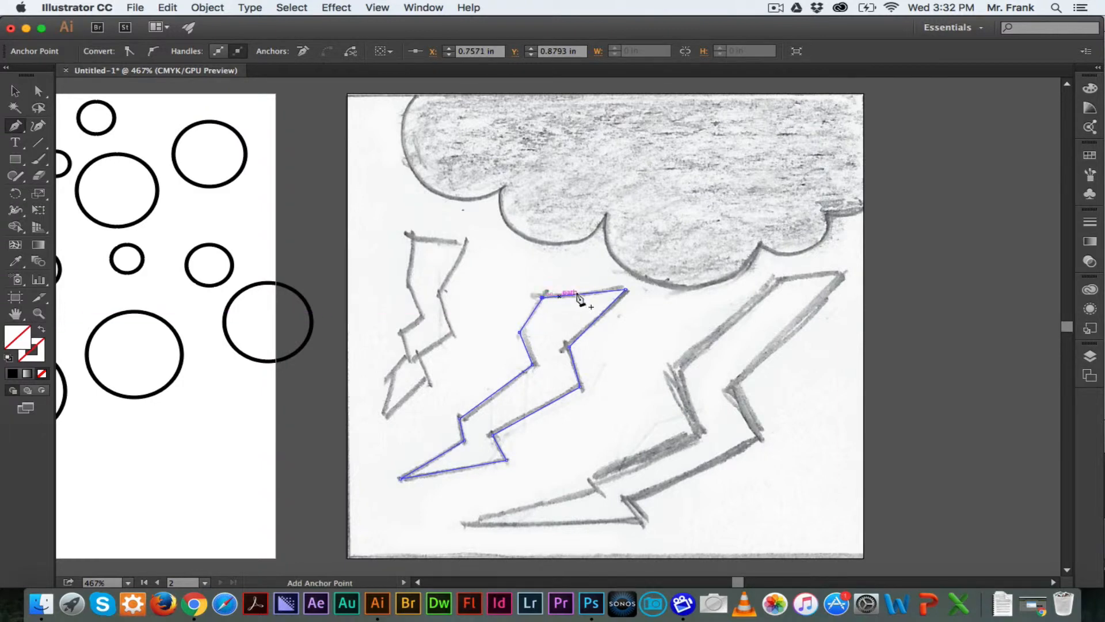
Trace the large right lightning bolt of the sketch as a closed path with the Pen tool
left_click(777, 282)
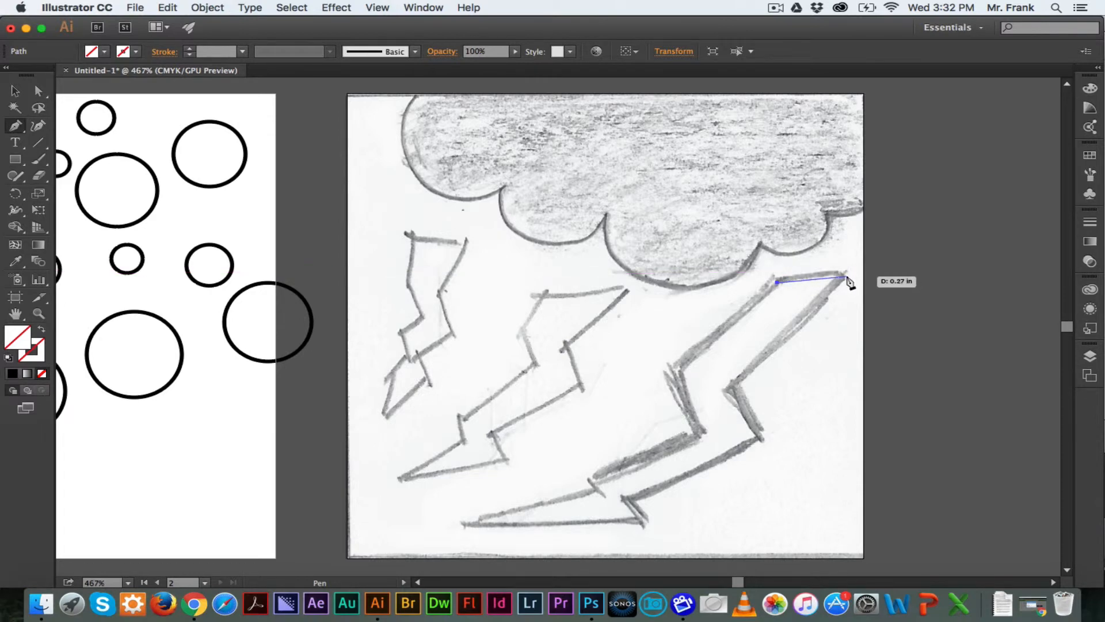
left_click(845, 277)
left_click(736, 385)
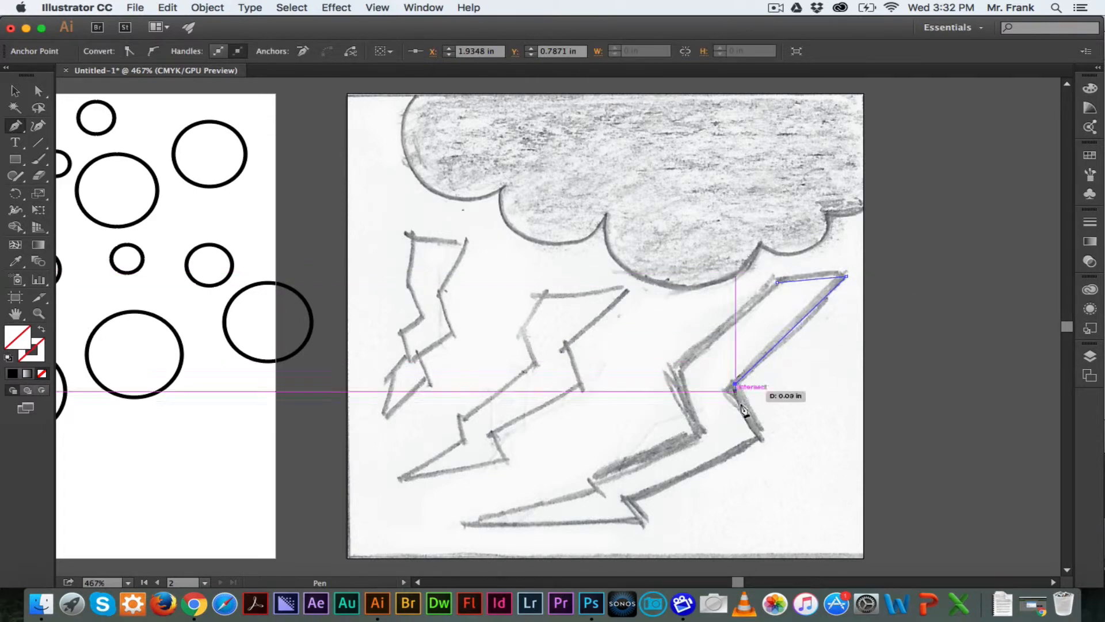
left_click(760, 436)
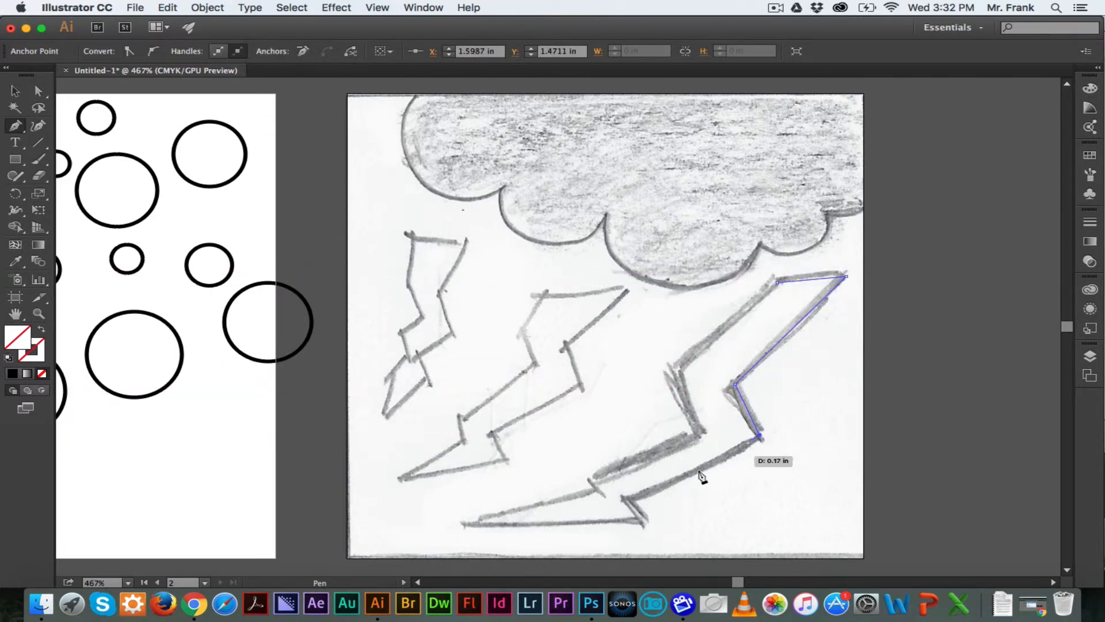
left_click(623, 500)
left_click(646, 523)
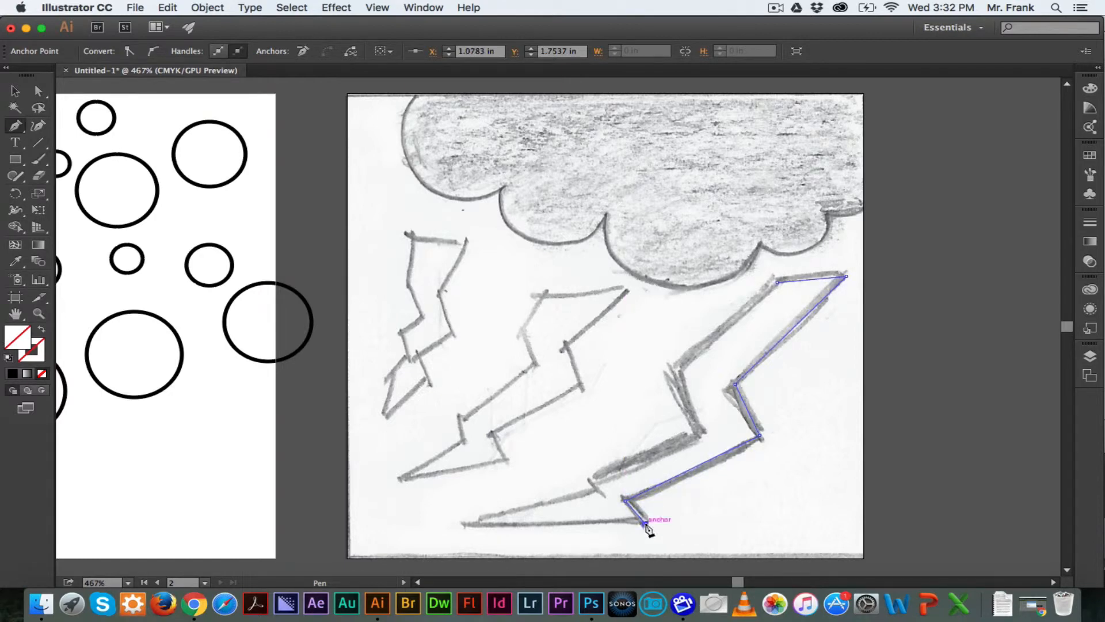
left_click(464, 523)
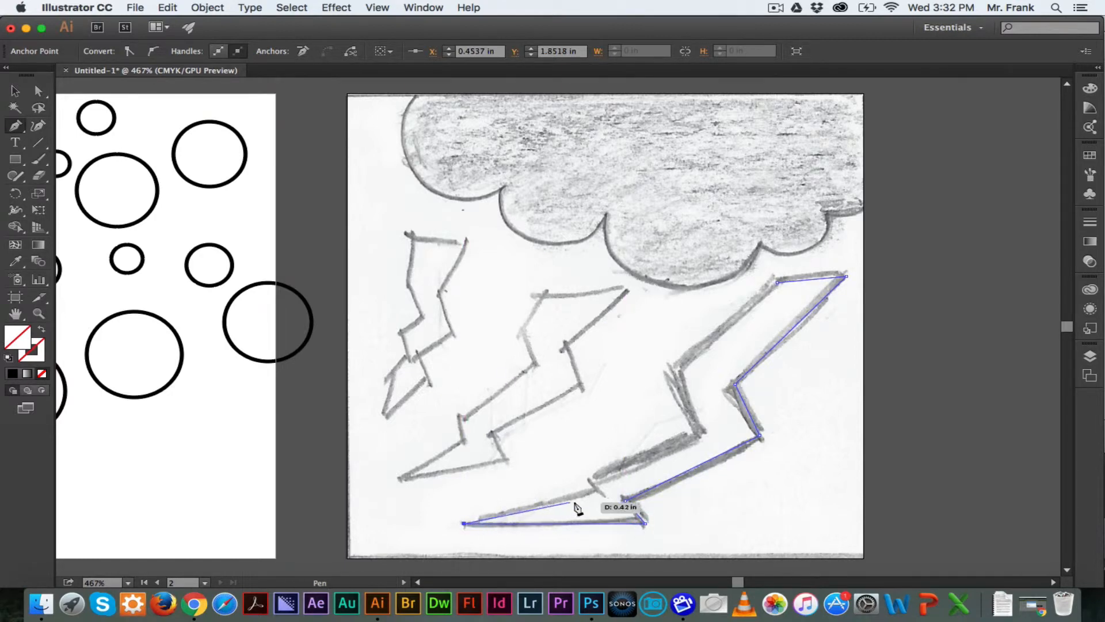
left_click(605, 493)
left_click(589, 478)
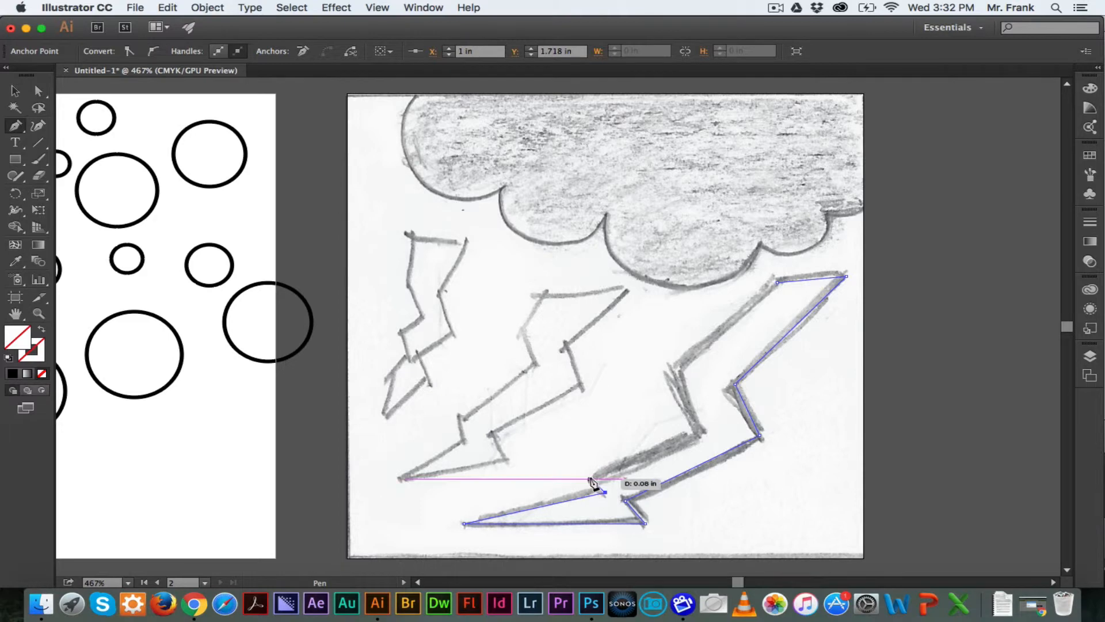
left_click(697, 436)
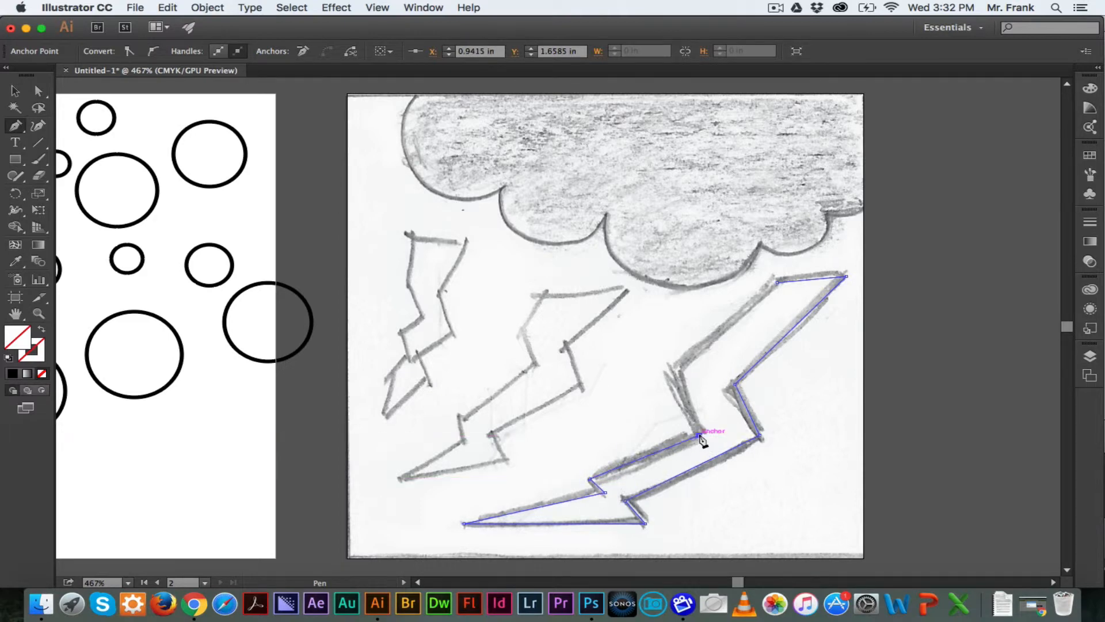
left_click(672, 365)
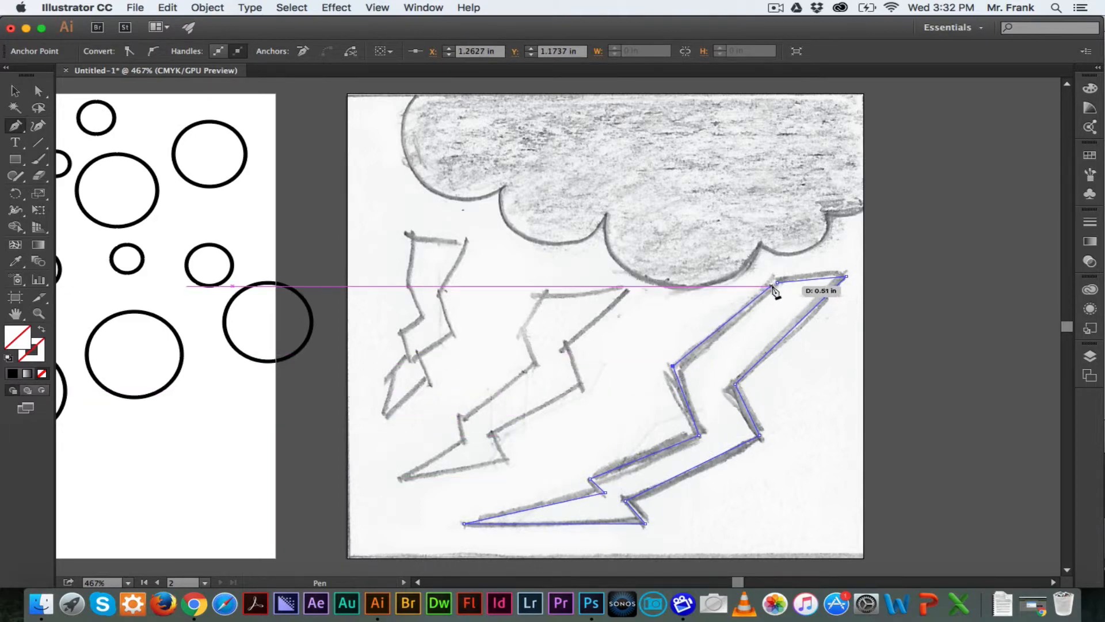
left_click(777, 283)
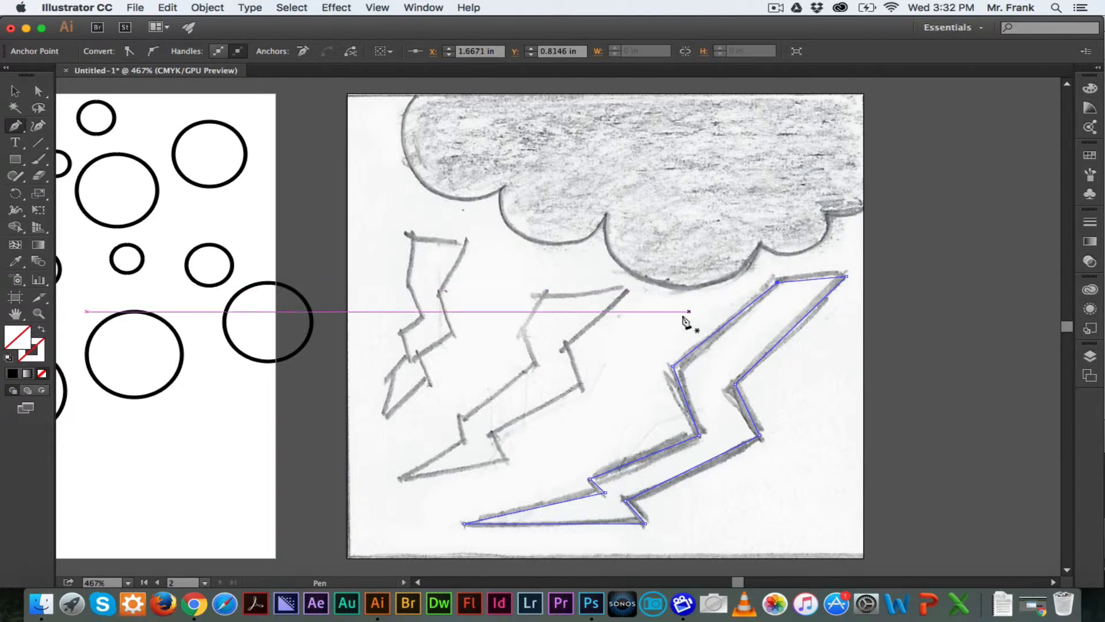
left_click(640, 326)
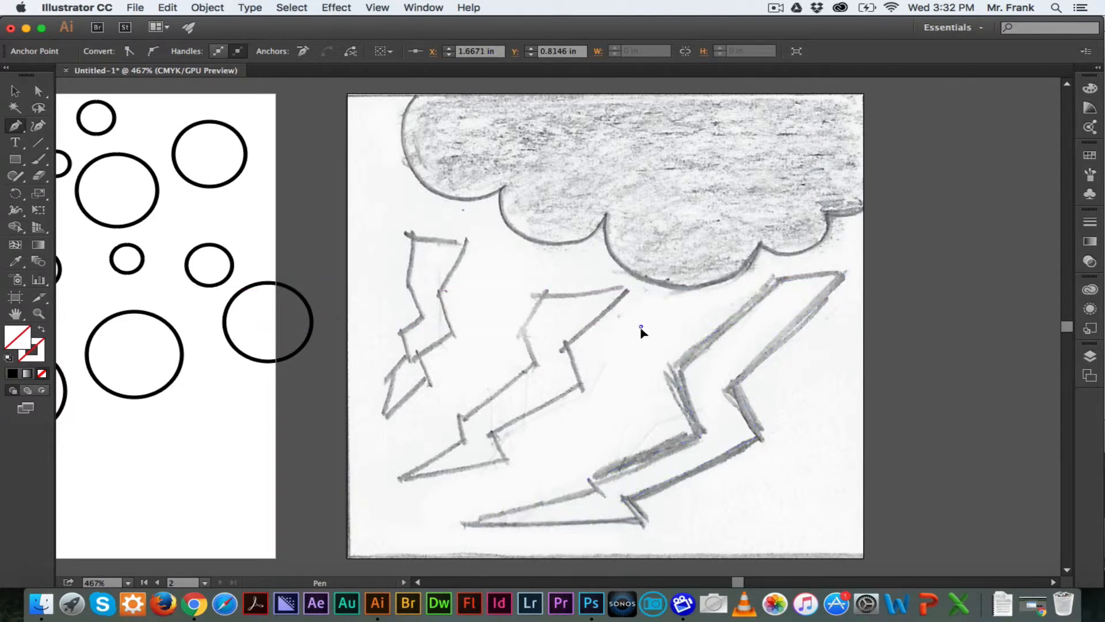
left_click(613, 380)
left_click(532, 266)
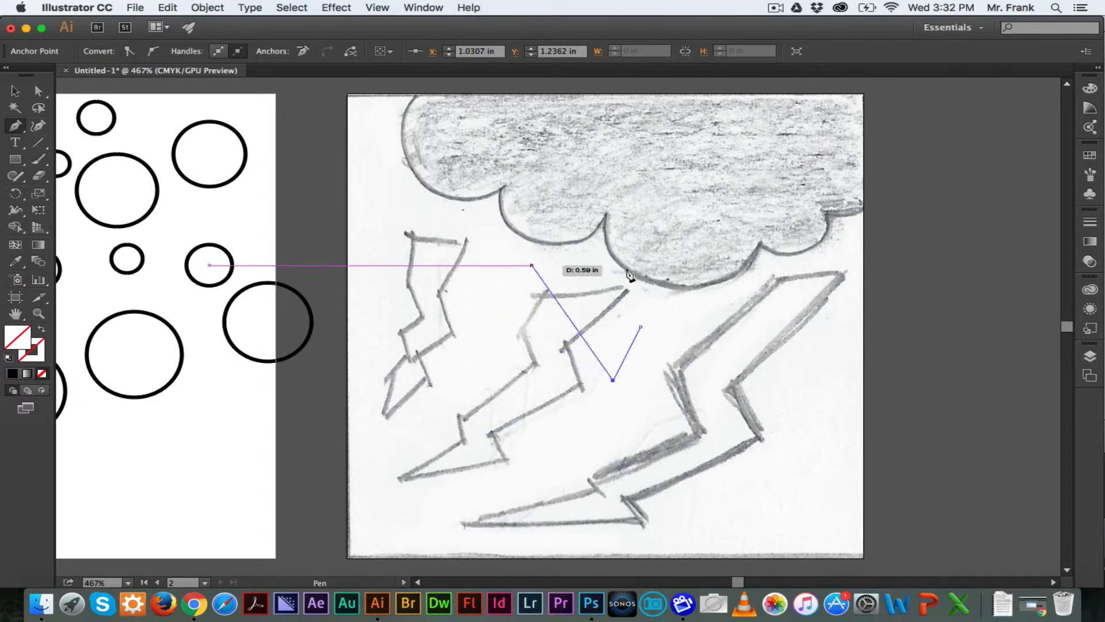
key("super+z")
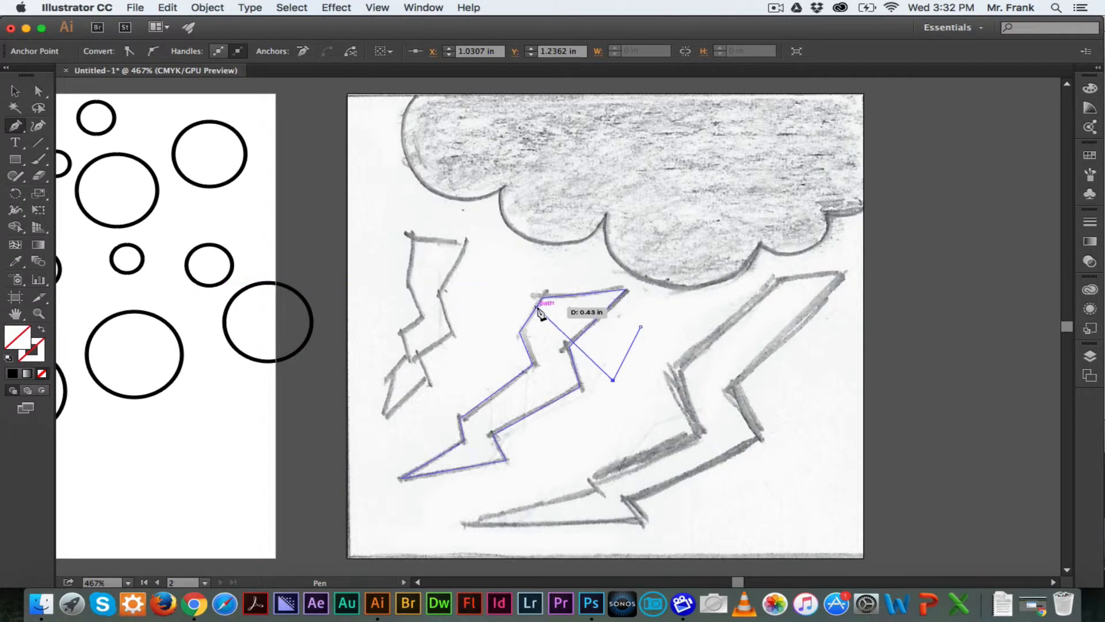
key("super")
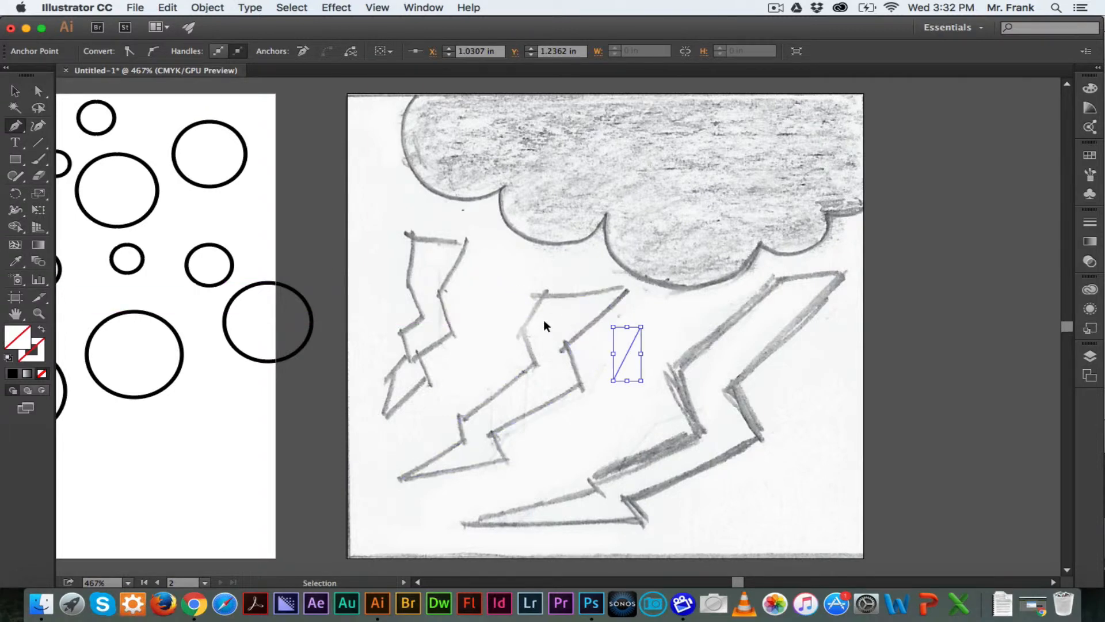
left_click(498, 313, "super")
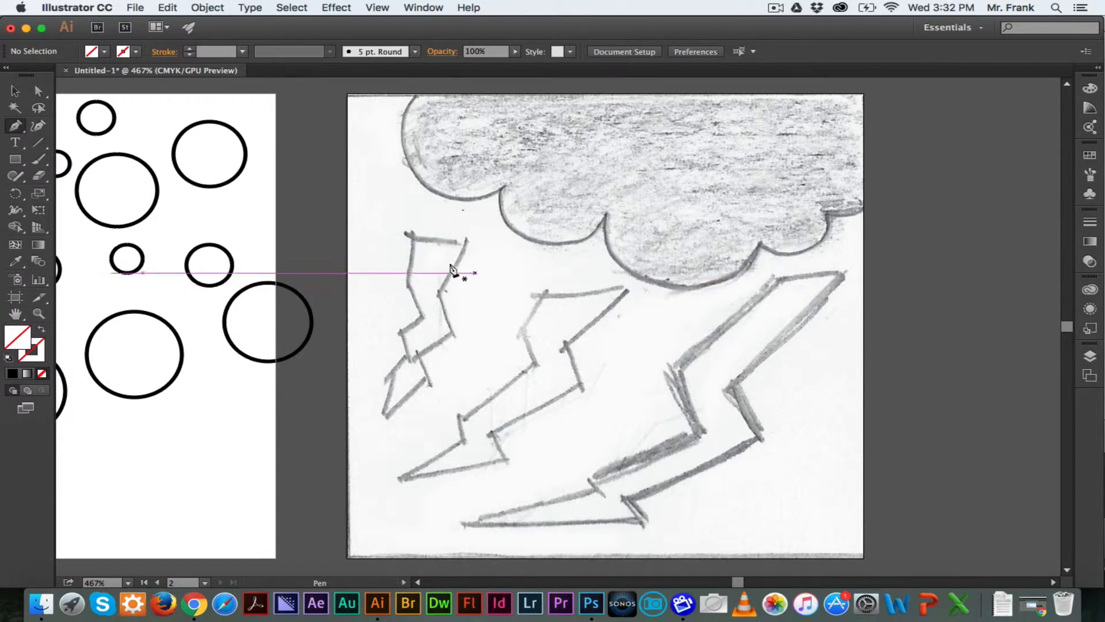
left_click(17, 92)
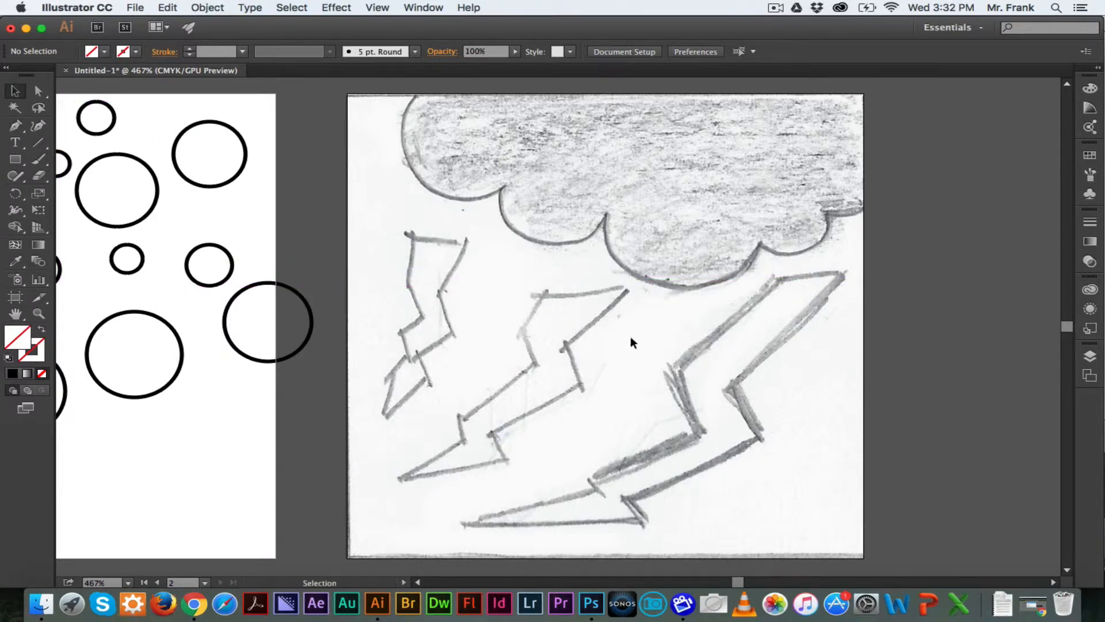
left_click_drag(619, 335, 647, 366)
key("Delete")
Select all three traced bolt paths and give them a black stroke
left_click_drag(380, 284, 774, 478)
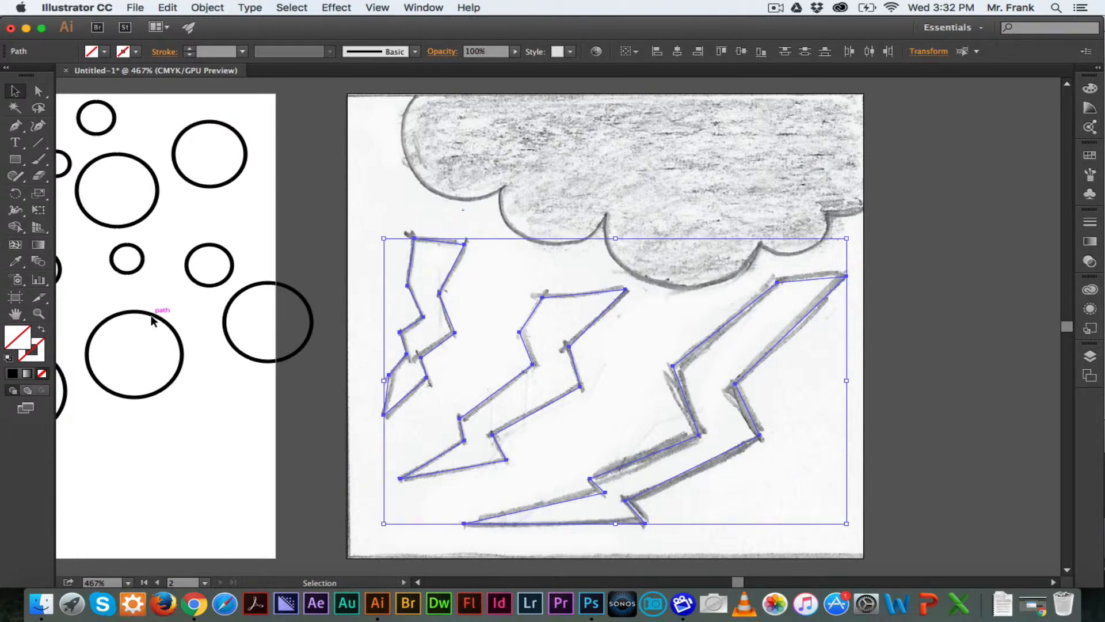
left_click(42, 356)
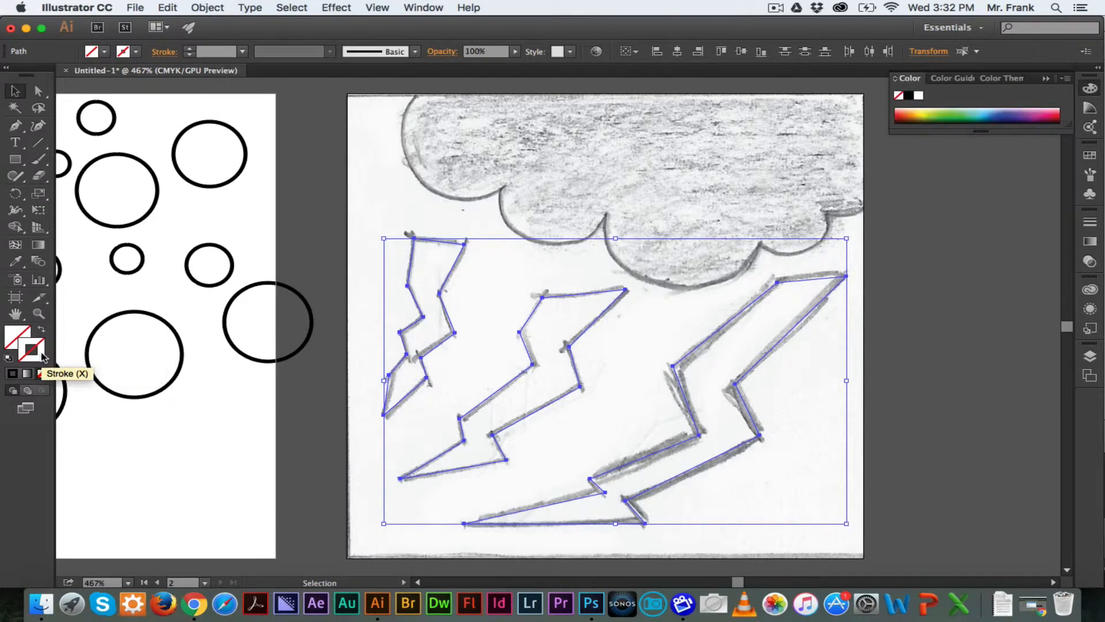
left_click(136, 51)
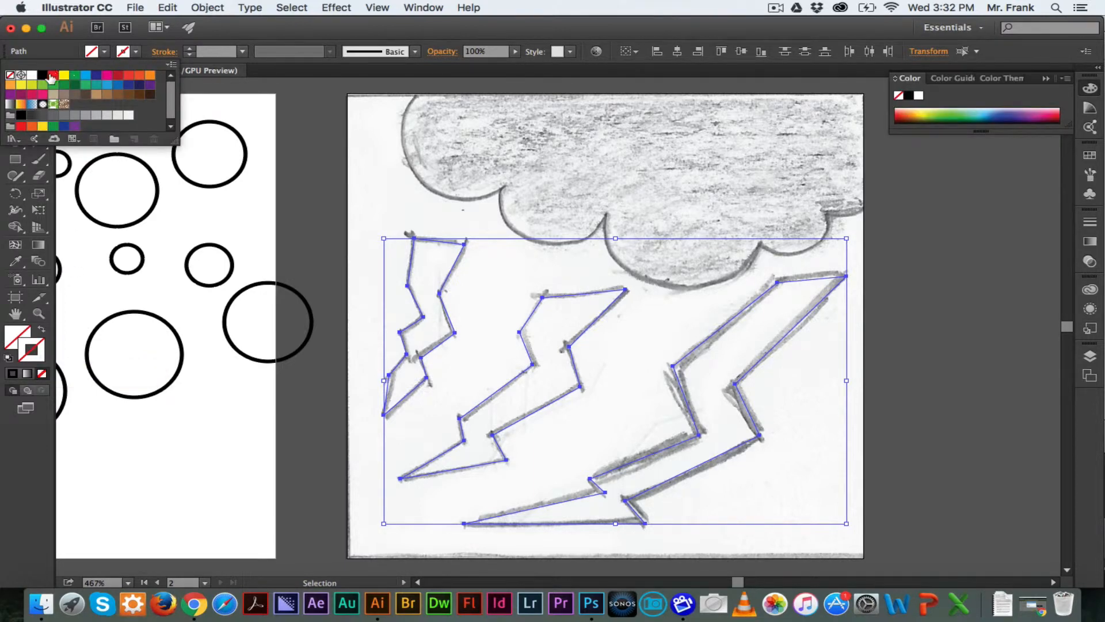
left_click(43, 75)
left_click(362, 213)
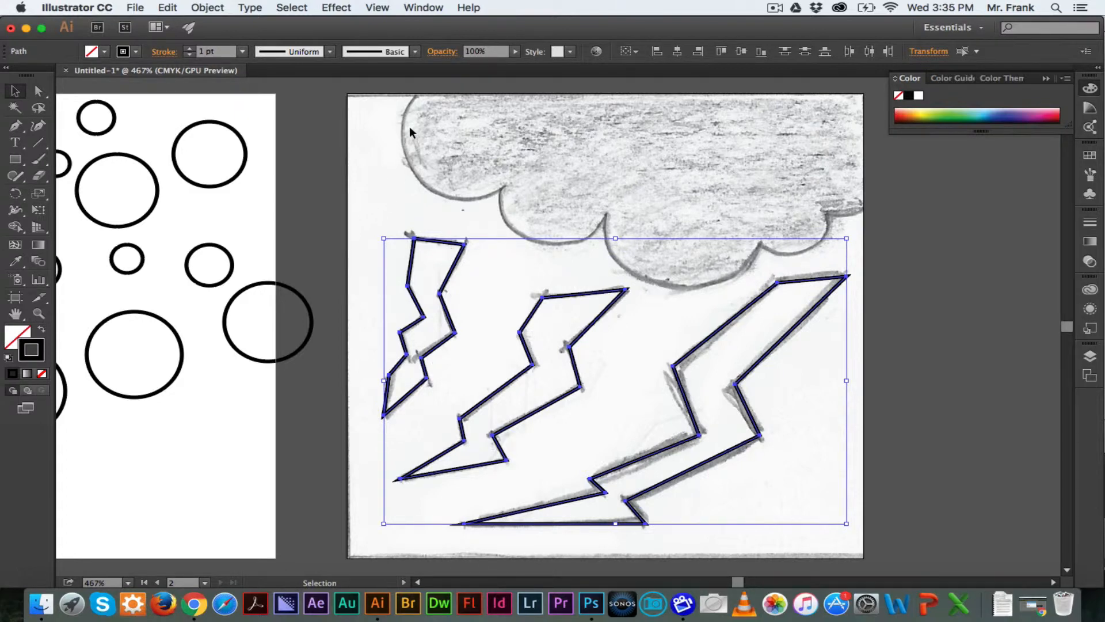
Trace the cloud along the sketch's top edge as a closed path with the Pen tool and fill it with black
left_click(14, 130)
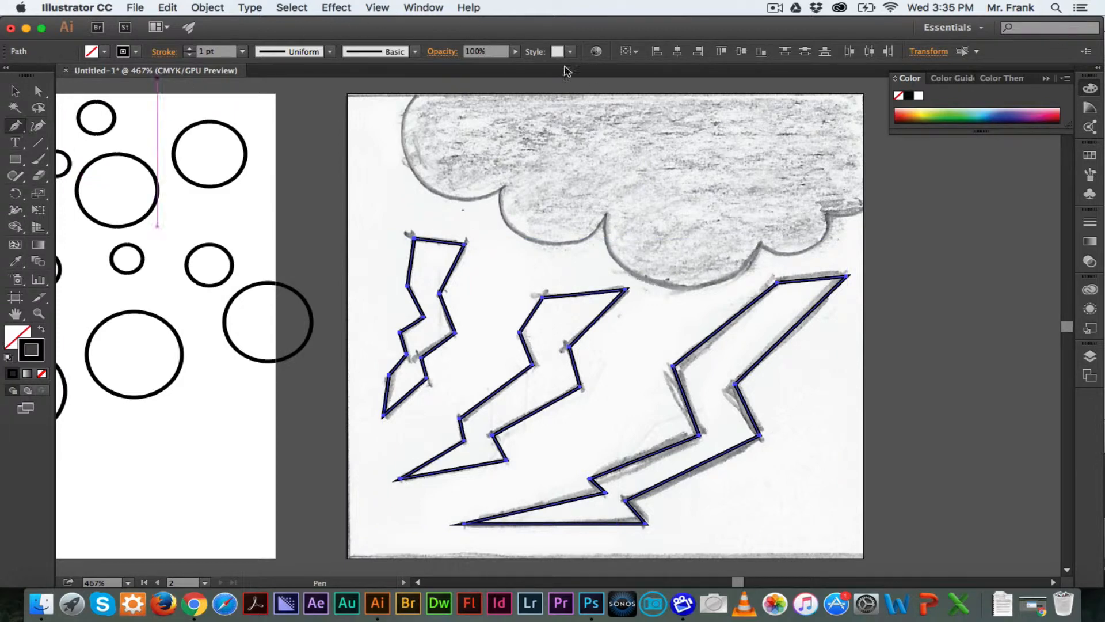
left_click(415, 93)
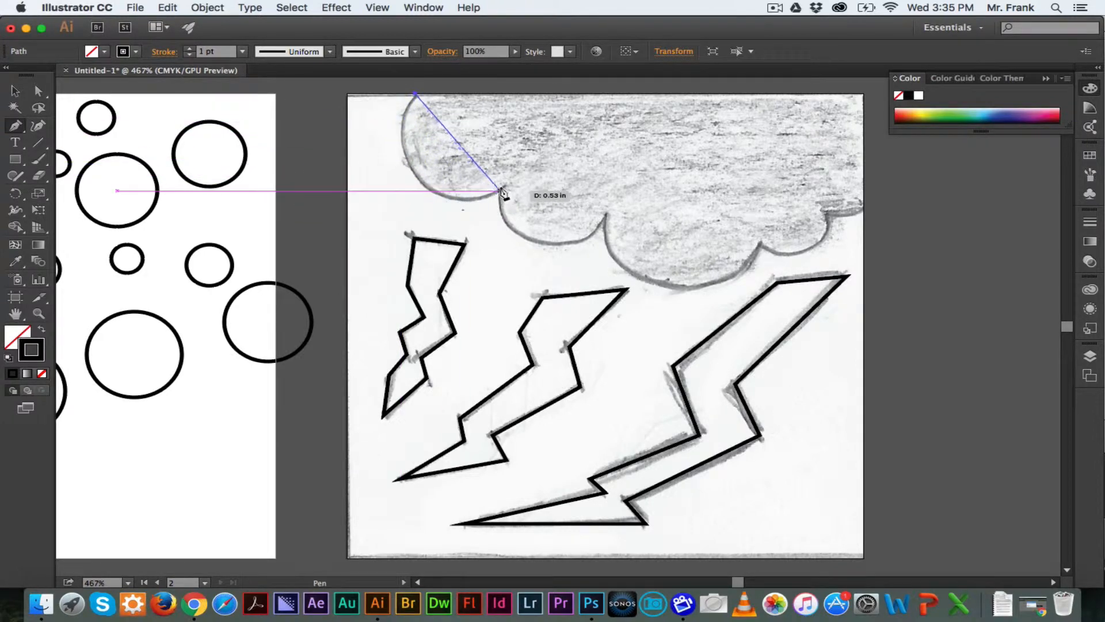
left_click(422, 184)
left_click_drag(422, 185, 459, 214)
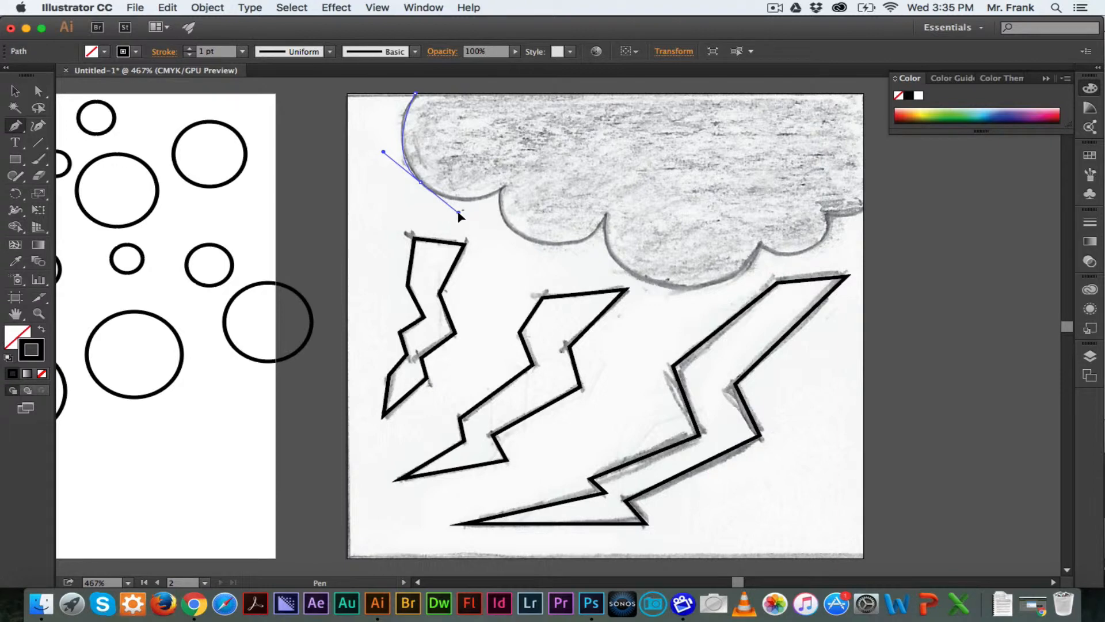
left_click_drag(460, 215, 461, 217)
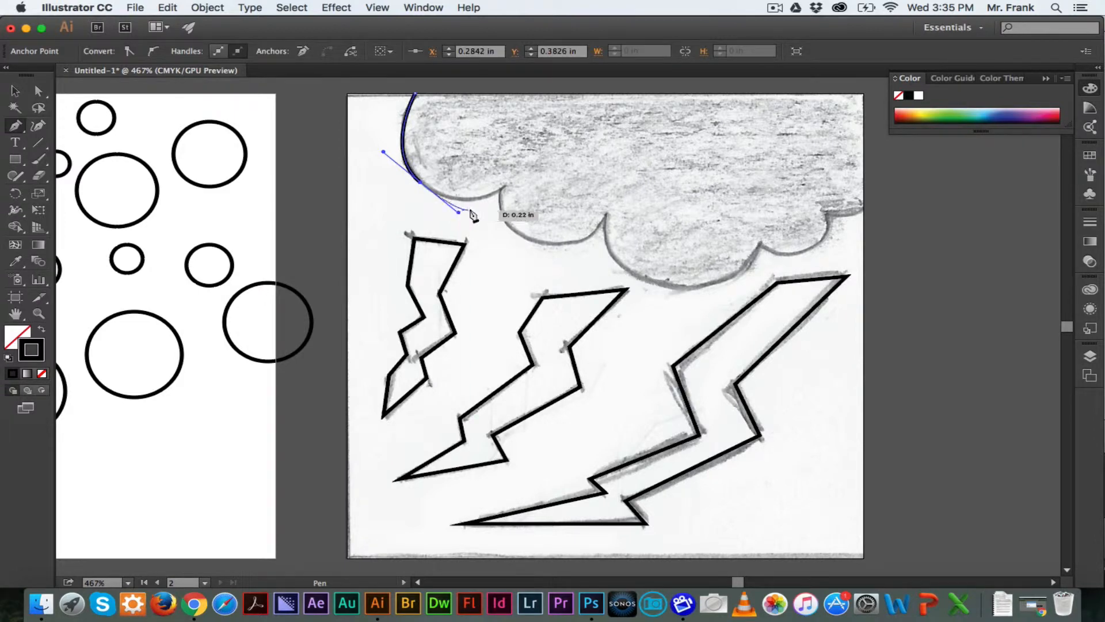
left_click(501, 192)
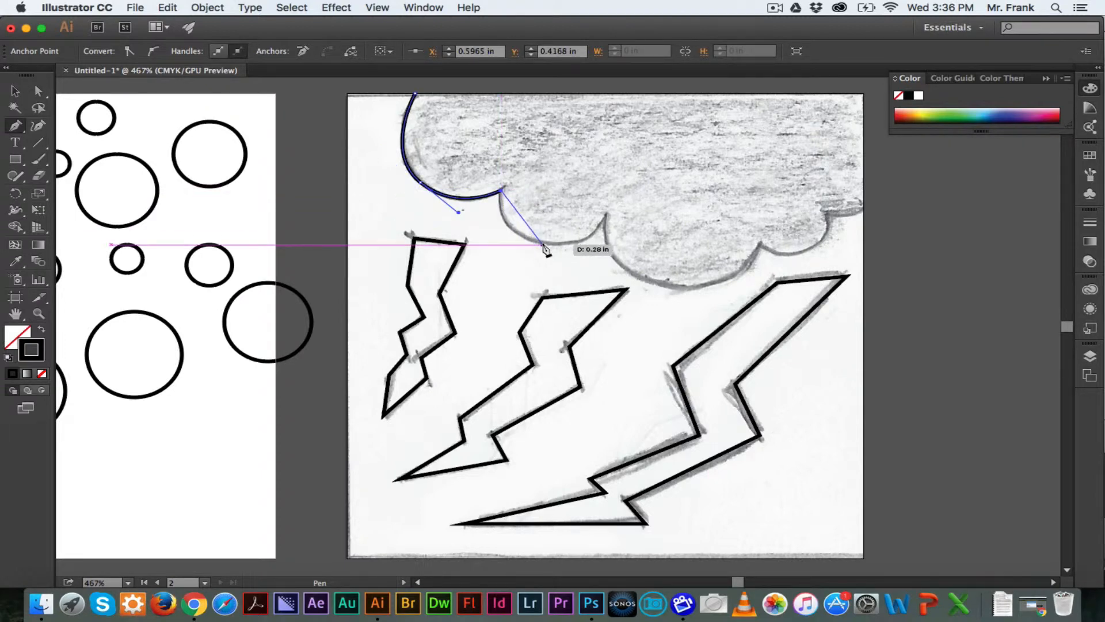
left_click_drag(543, 244, 593, 250)
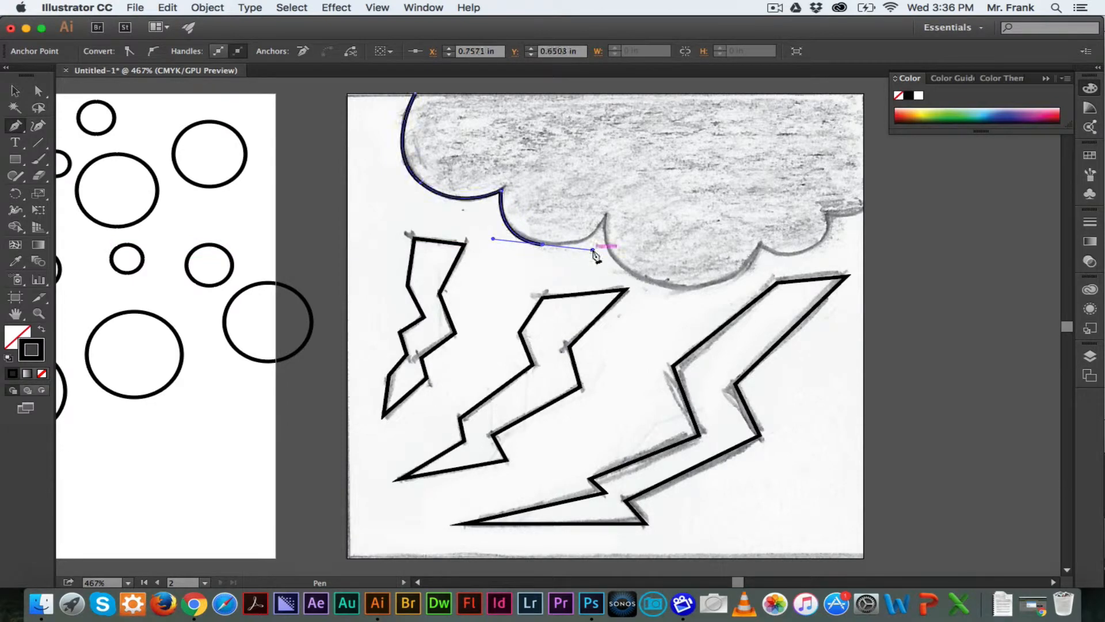
left_click(605, 215)
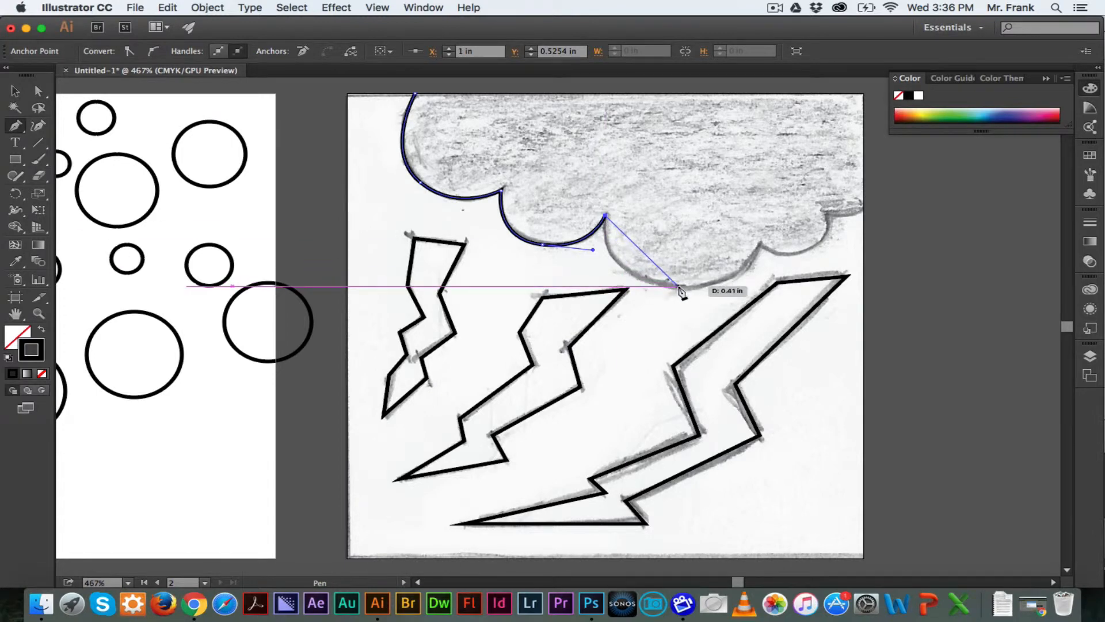
left_click_drag(679, 286, 759, 287)
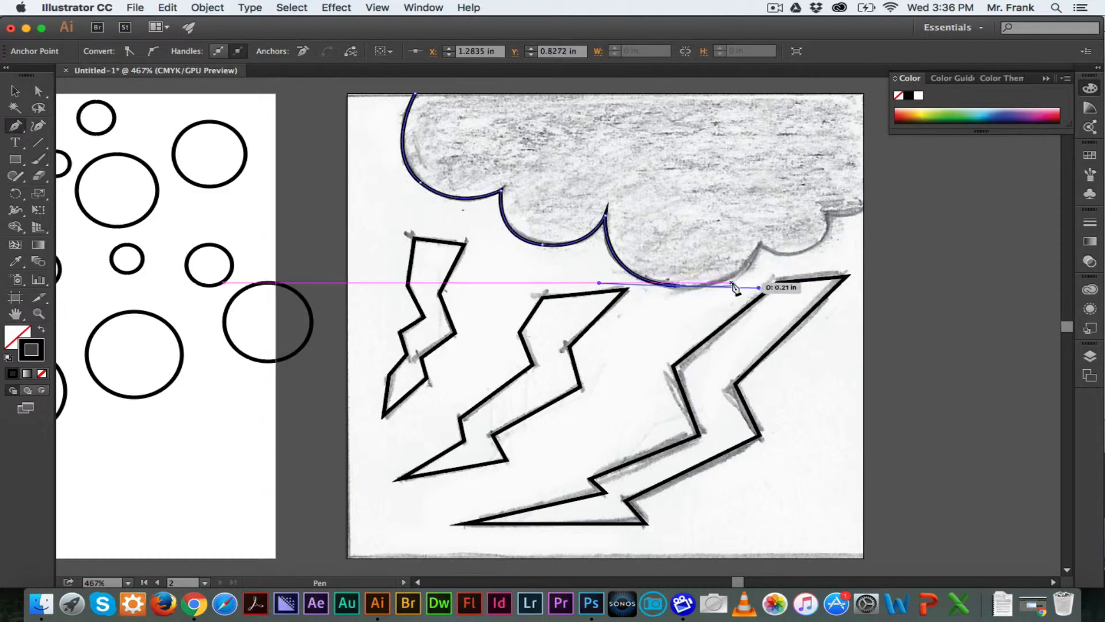
left_click(760, 246)
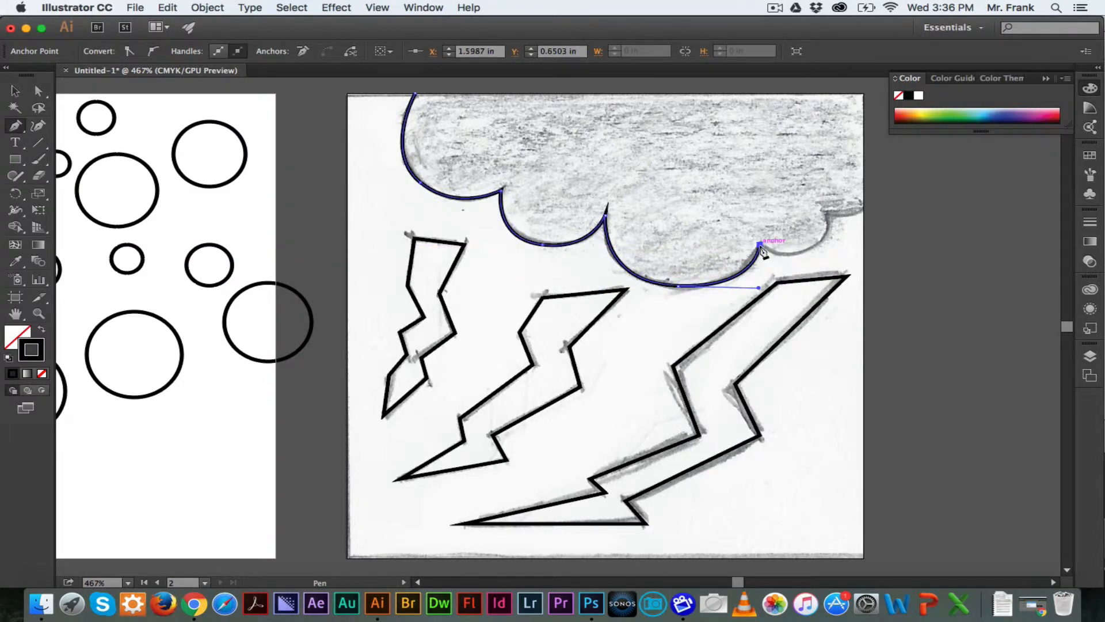
left_click_drag(813, 250, 835, 233)
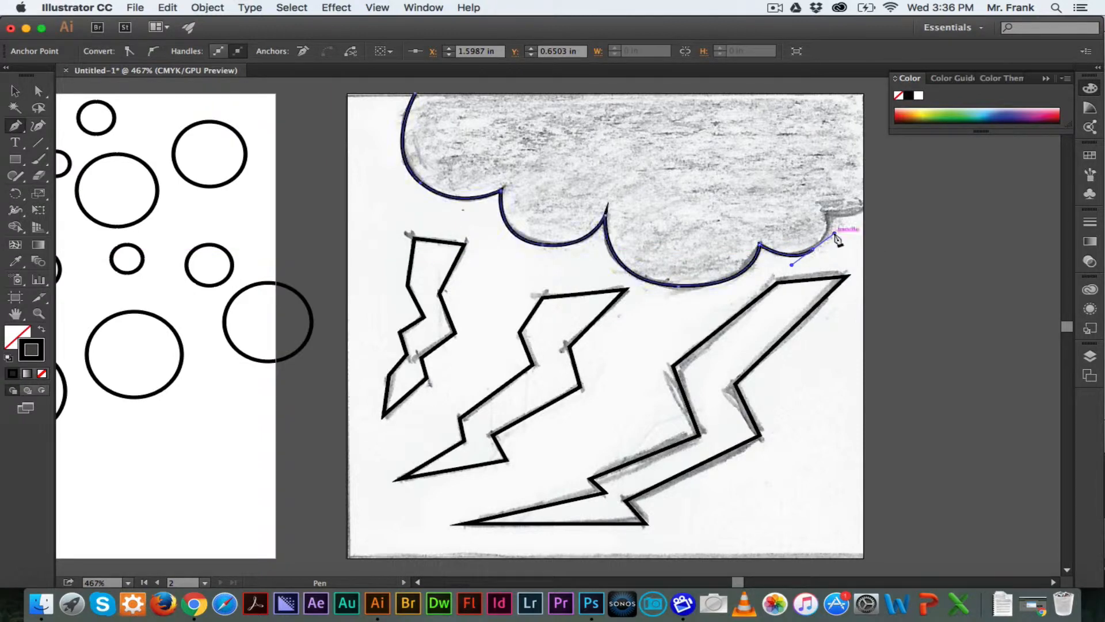
left_click(827, 213)
left_click_drag(852, 216, 858, 215)
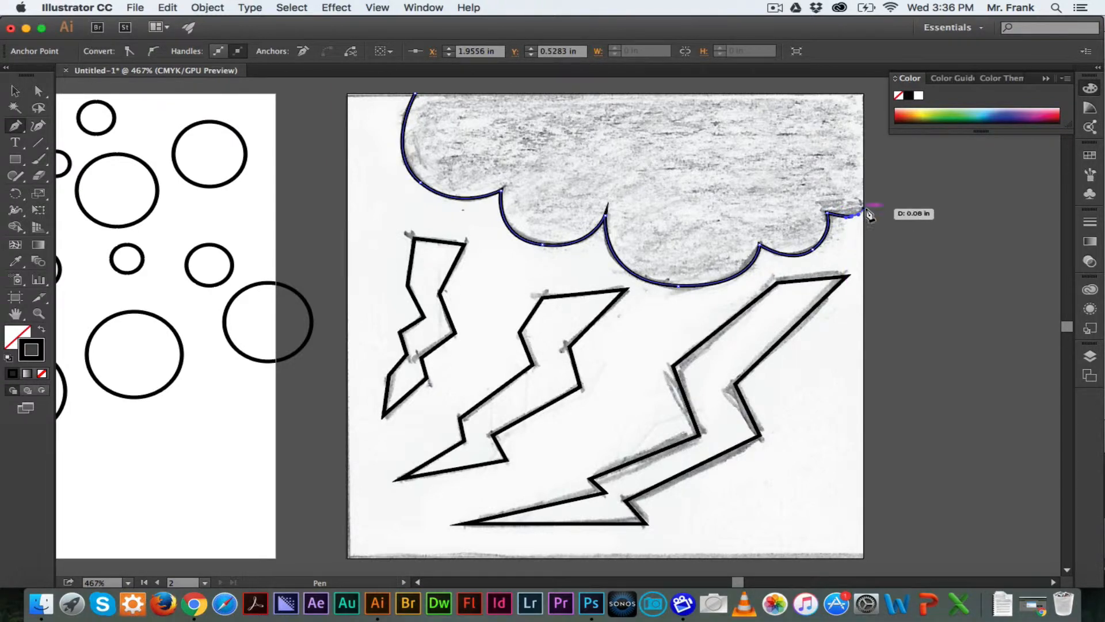
left_click(864, 208)
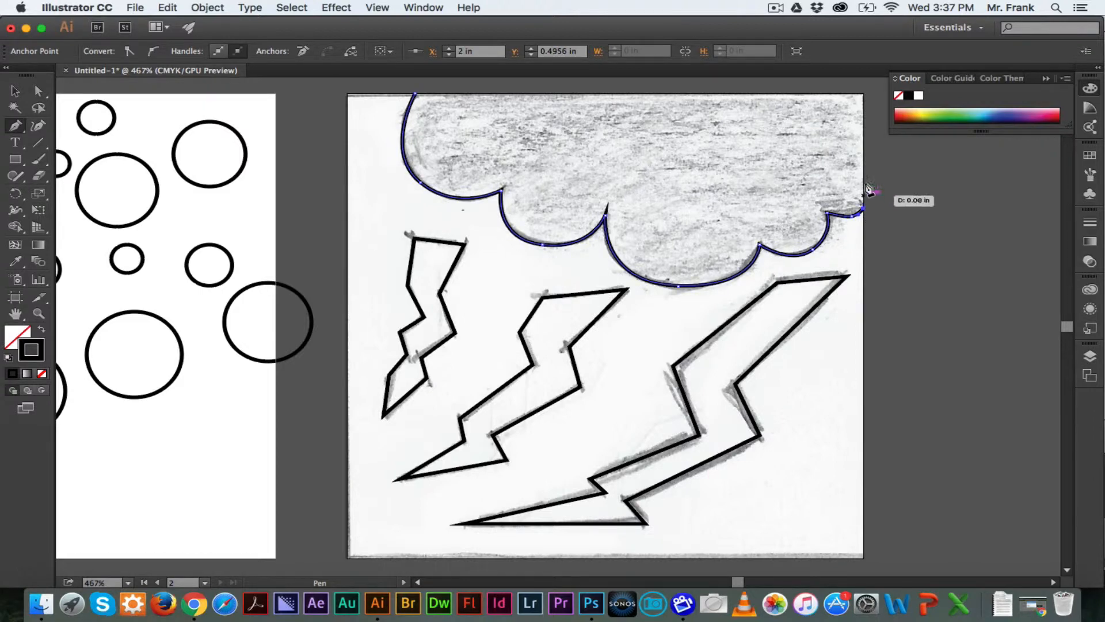
left_click(863, 95)
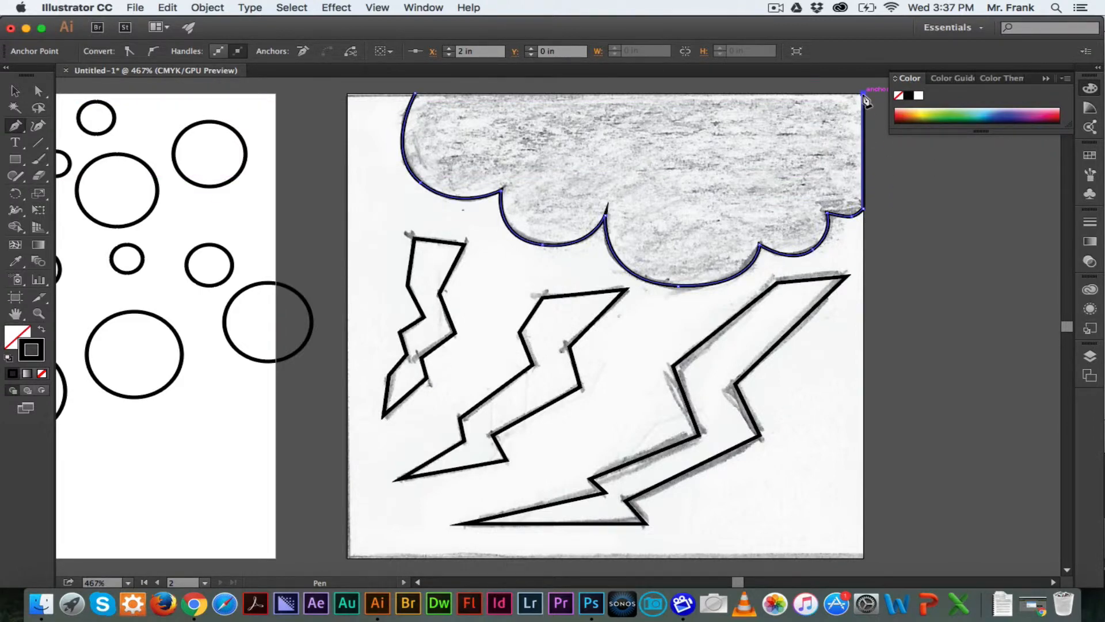
left_click(416, 95)
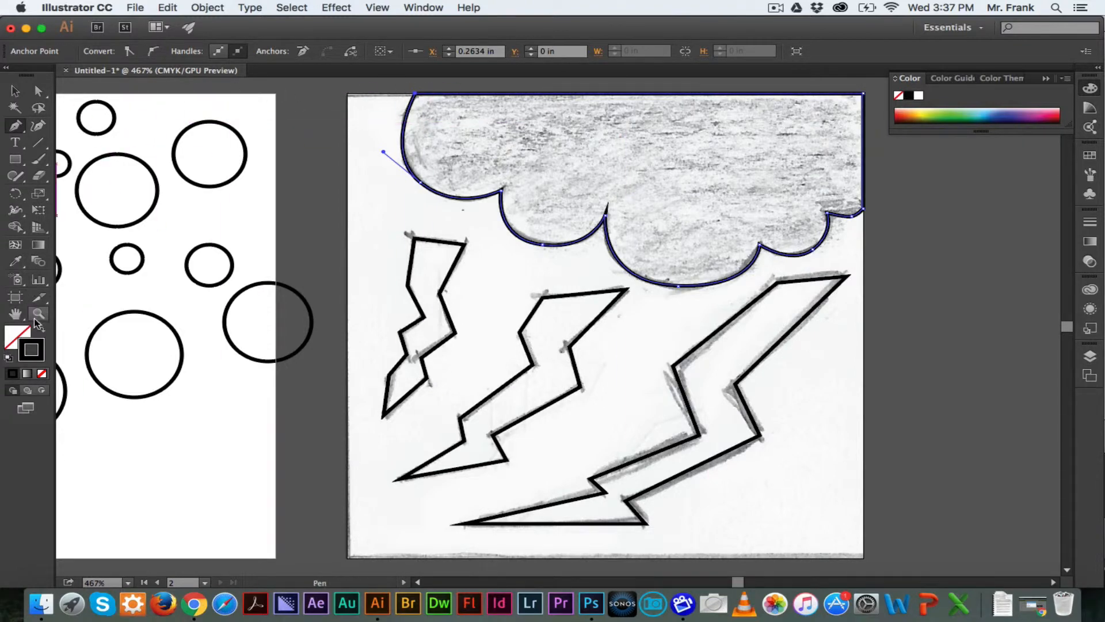
left_click(42, 331)
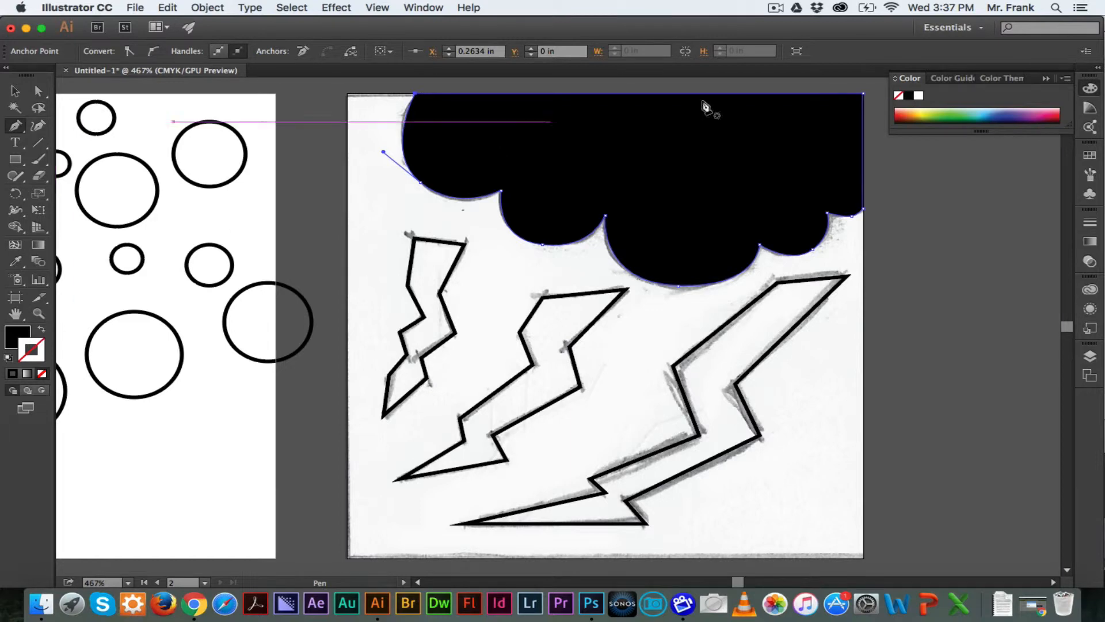
Hide the sketch copy layer and deselect the cloud with the Selection tool
left_click(1090, 358)
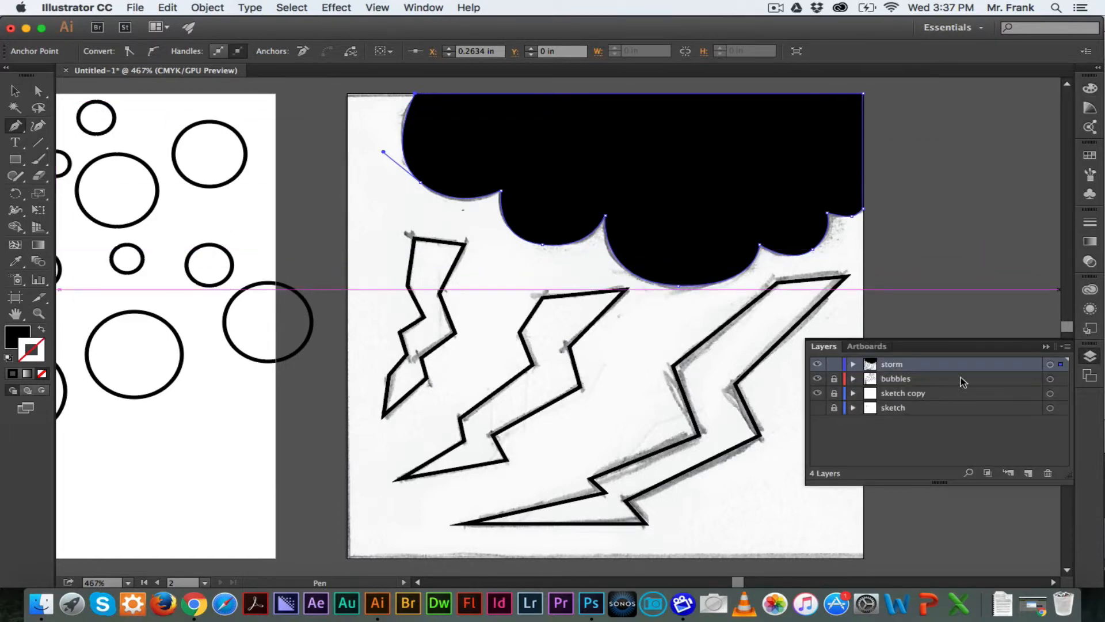
left_click(817, 393)
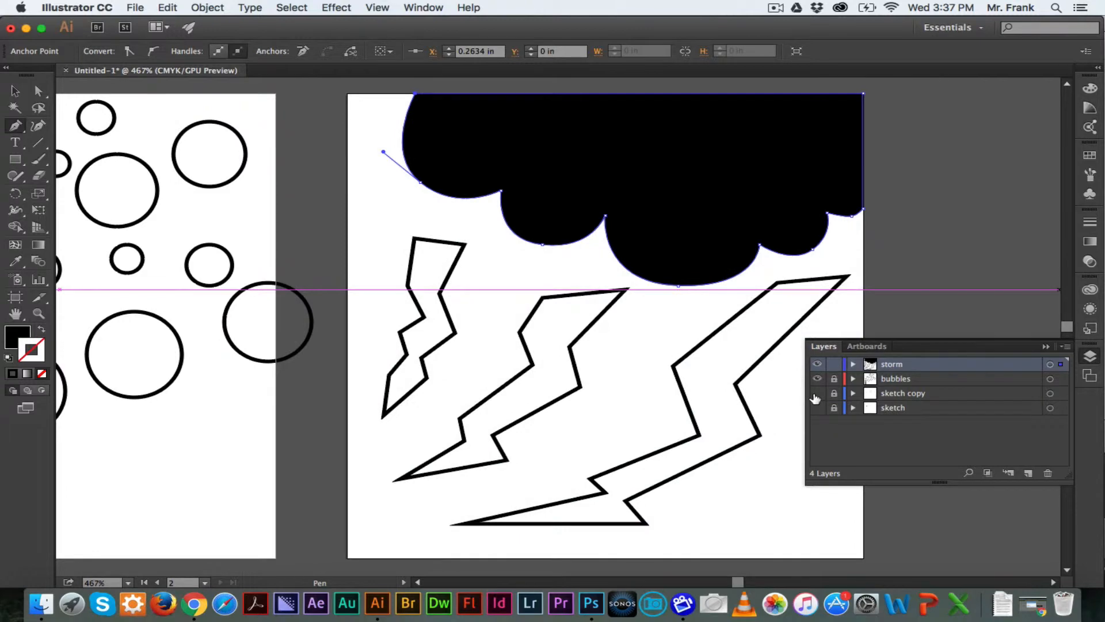
key("v")
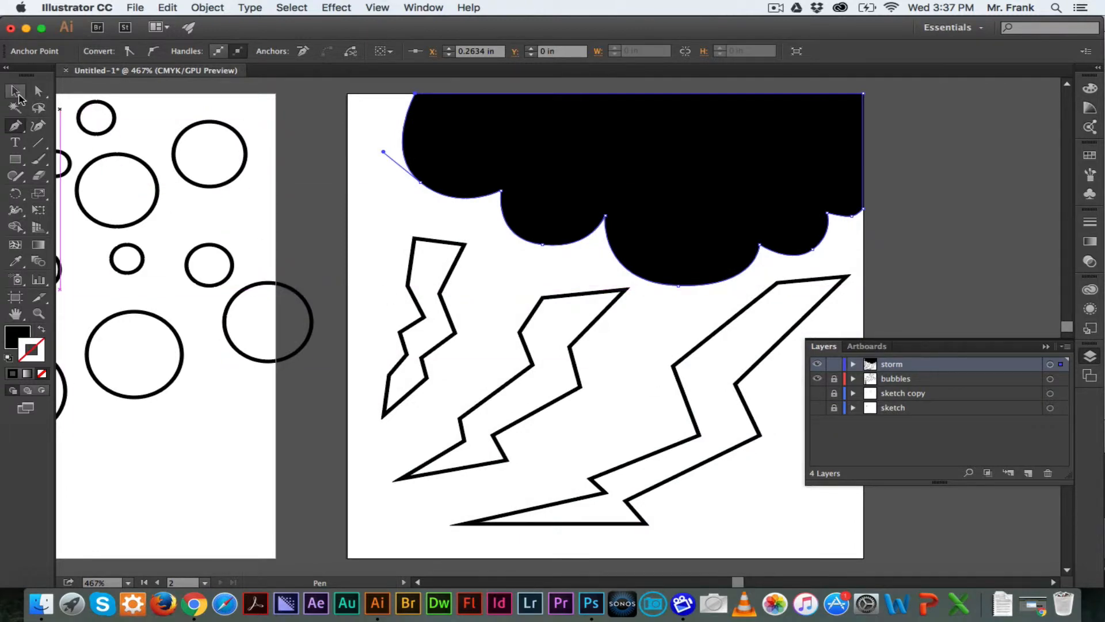
key("v")
left_click(311, 192)
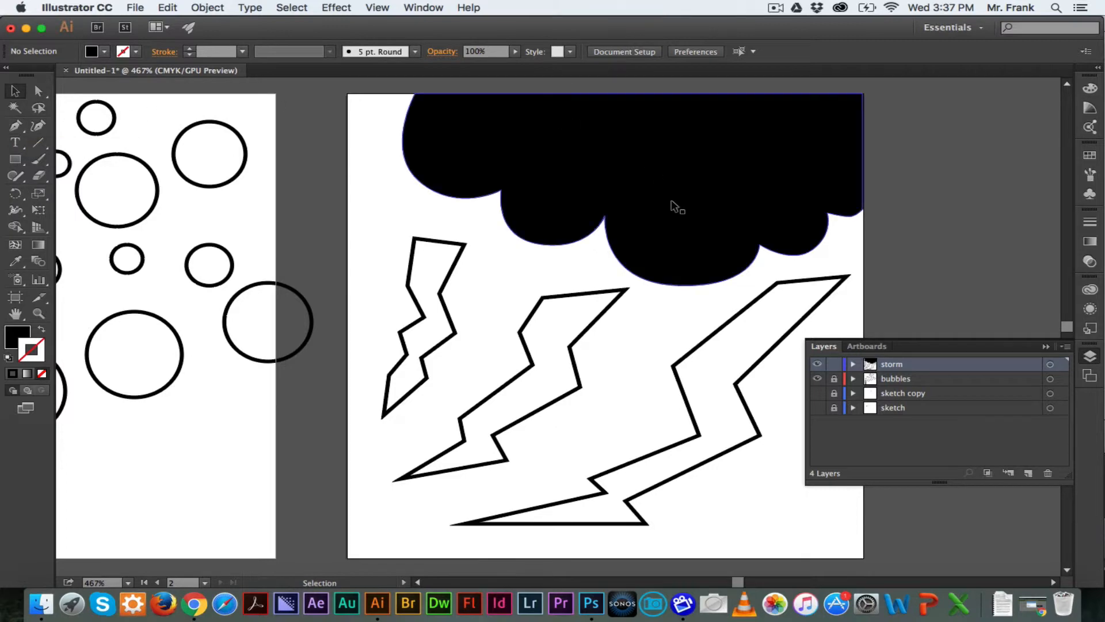
Hide the storm layer and create a new layer above it
left_click(818, 364)
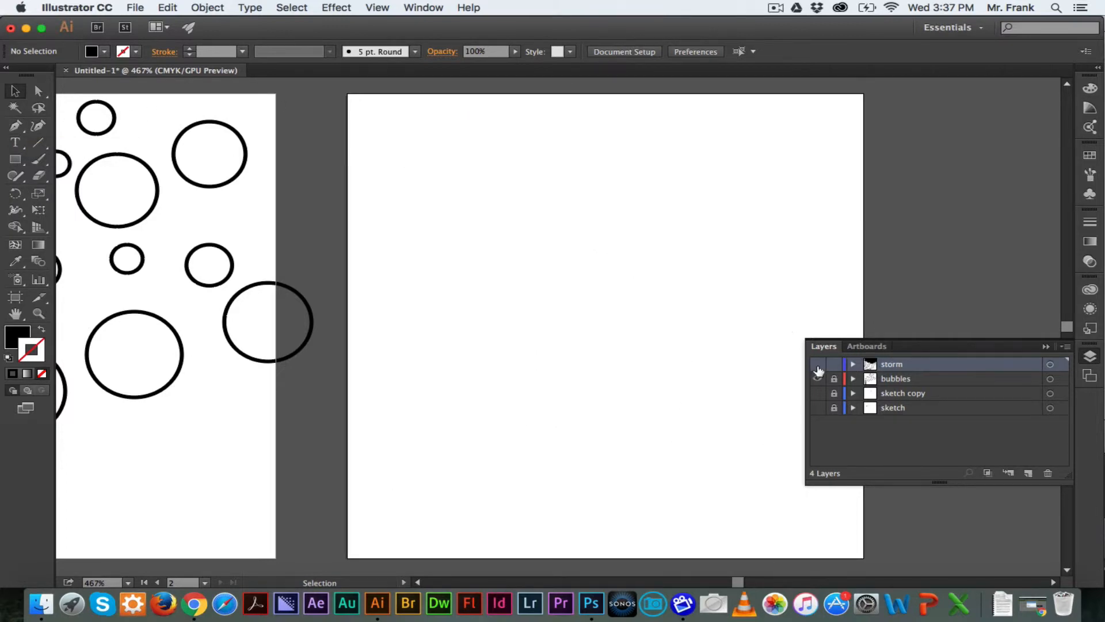
left_click(1029, 472)
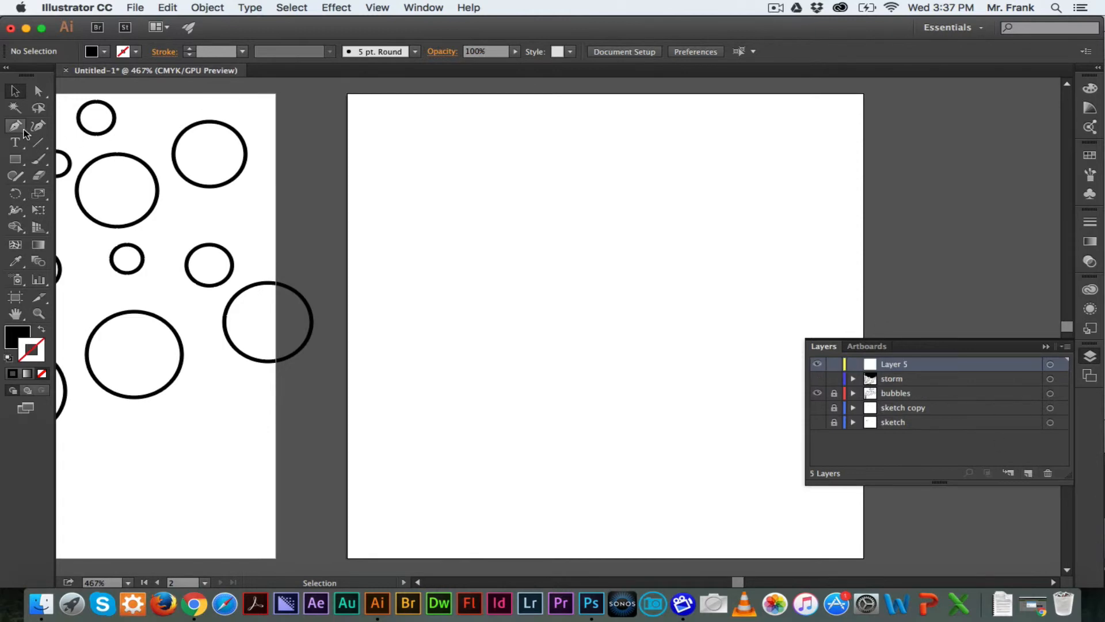
Draw a closed curvy shape with stroke only across the new Layer 5 using the Pen tool
left_click(24, 133)
key("shift+x")
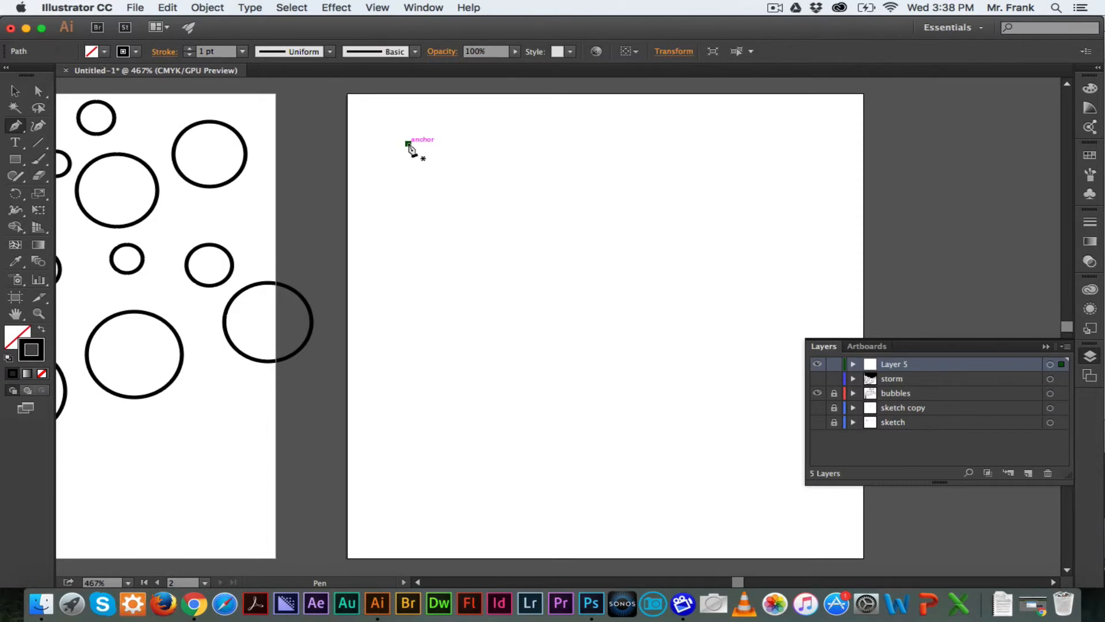
left_click(409, 143)
left_click(500, 221)
left_click_drag(500, 220, 576, 230)
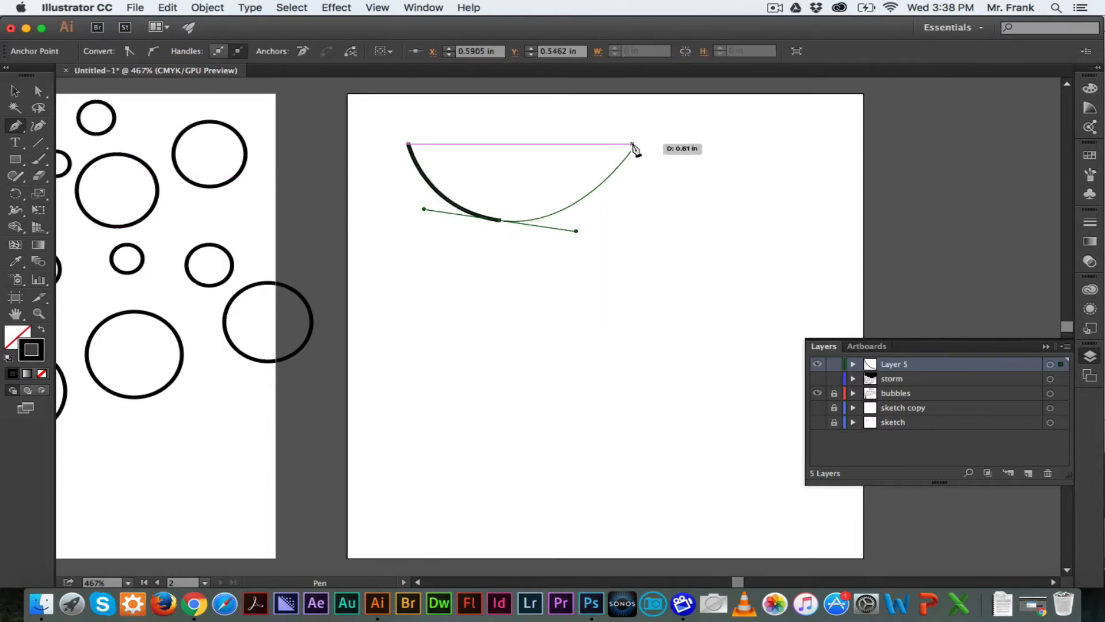
mouse_move(629, 147)
left_mouse_down()
mouse_move(614, 109)
mouse_move(580, 105)
left_mouse_up()
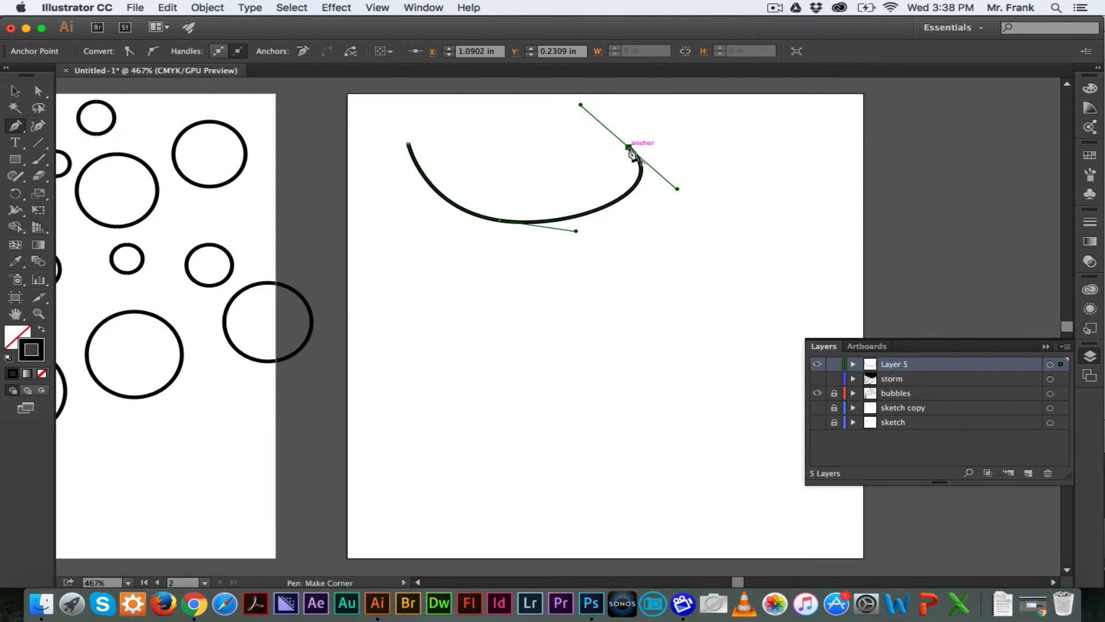
left_click(629, 149)
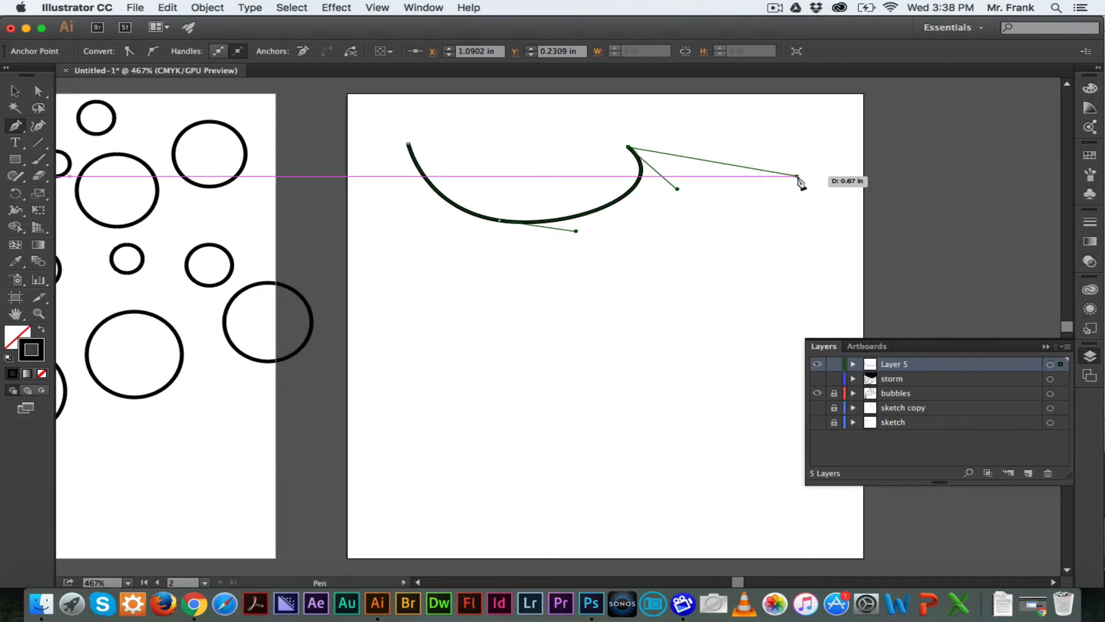
left_click_drag(798, 176, 810, 248)
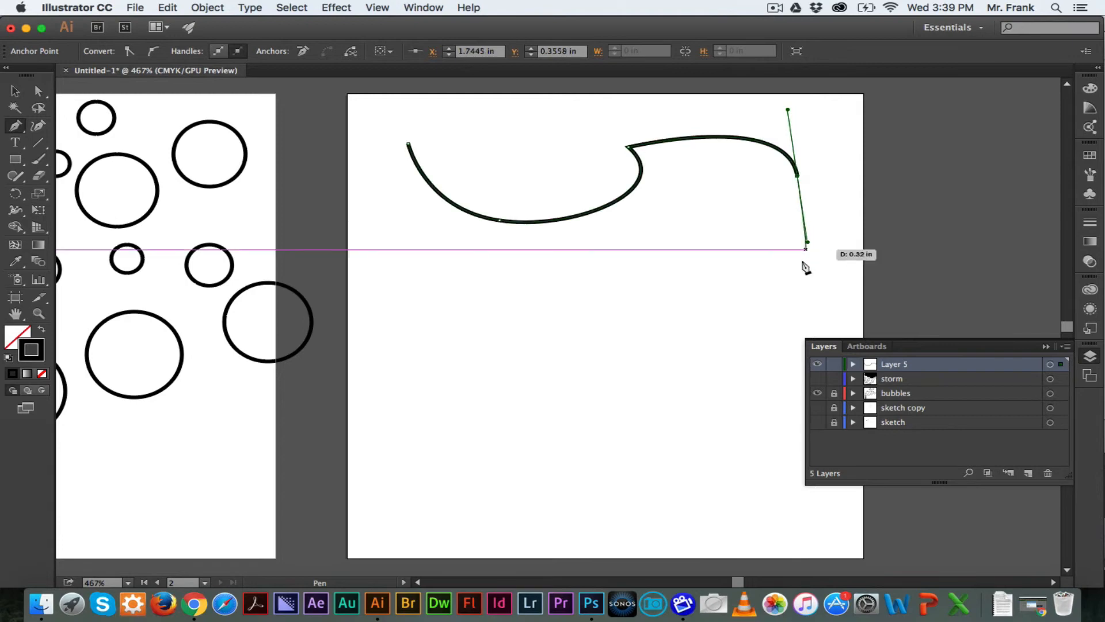
left_click_drag(624, 348, 508, 385)
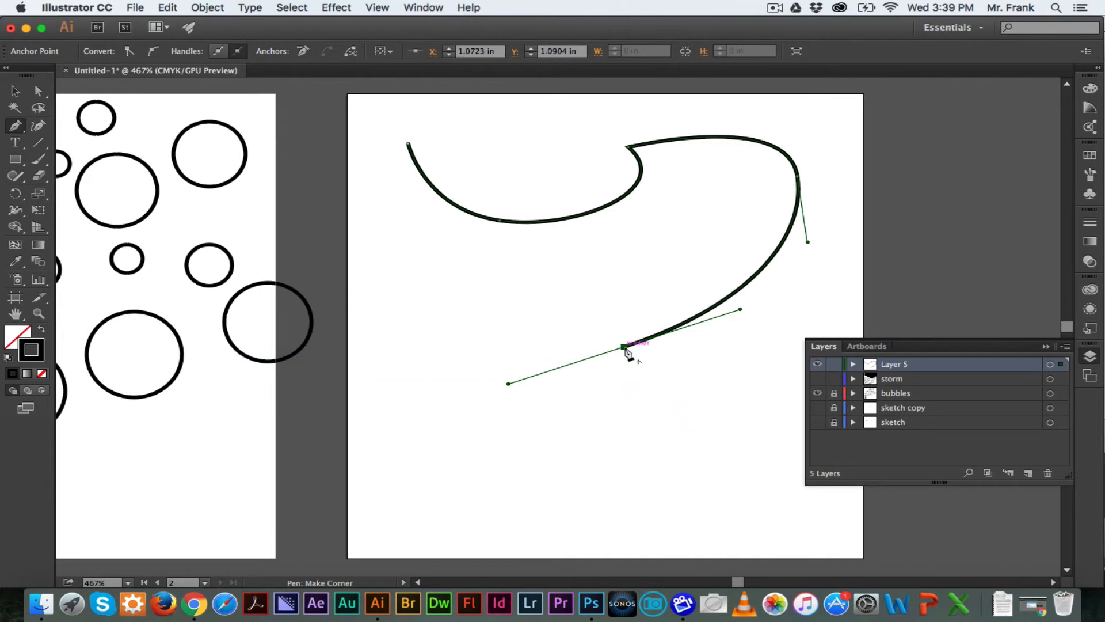
left_click(624, 348)
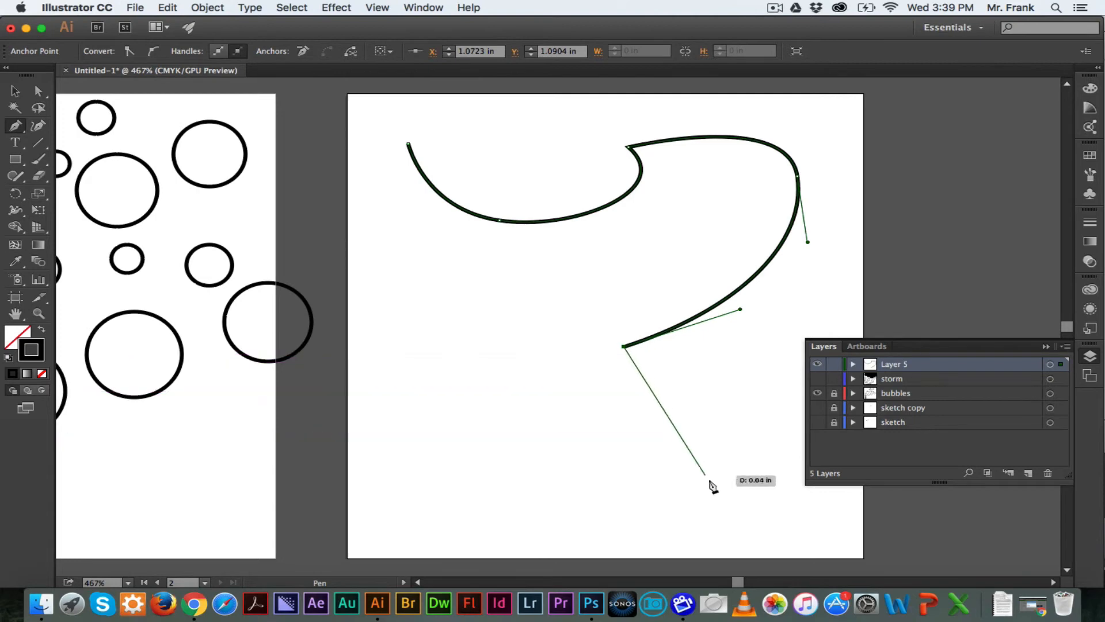
left_click_drag(710, 481, 642, 532)
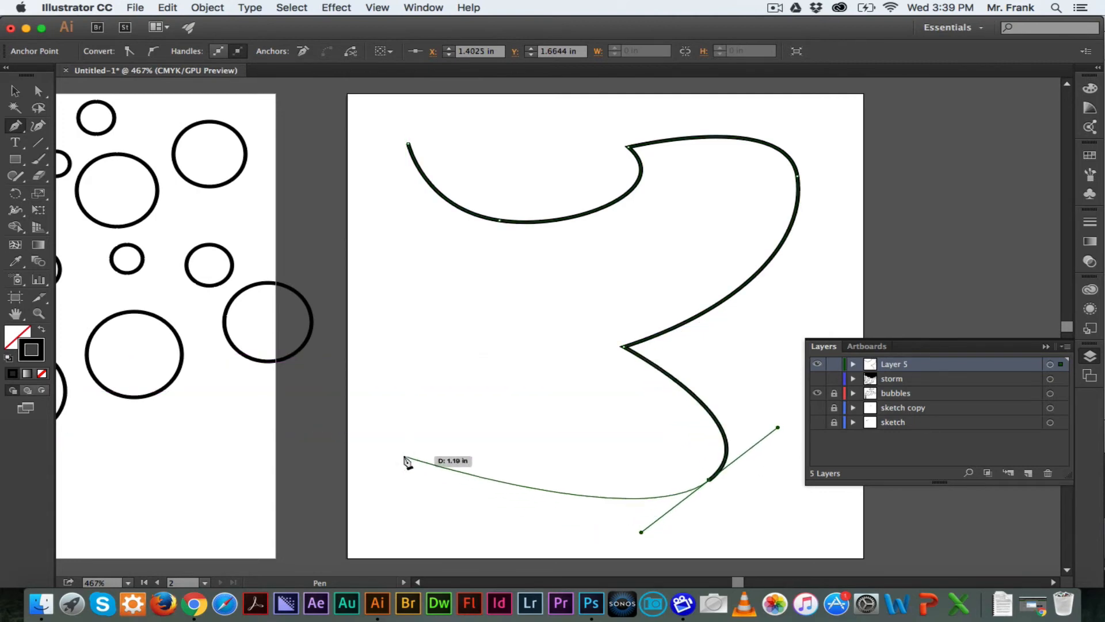
left_click_drag(404, 455, 389, 323)
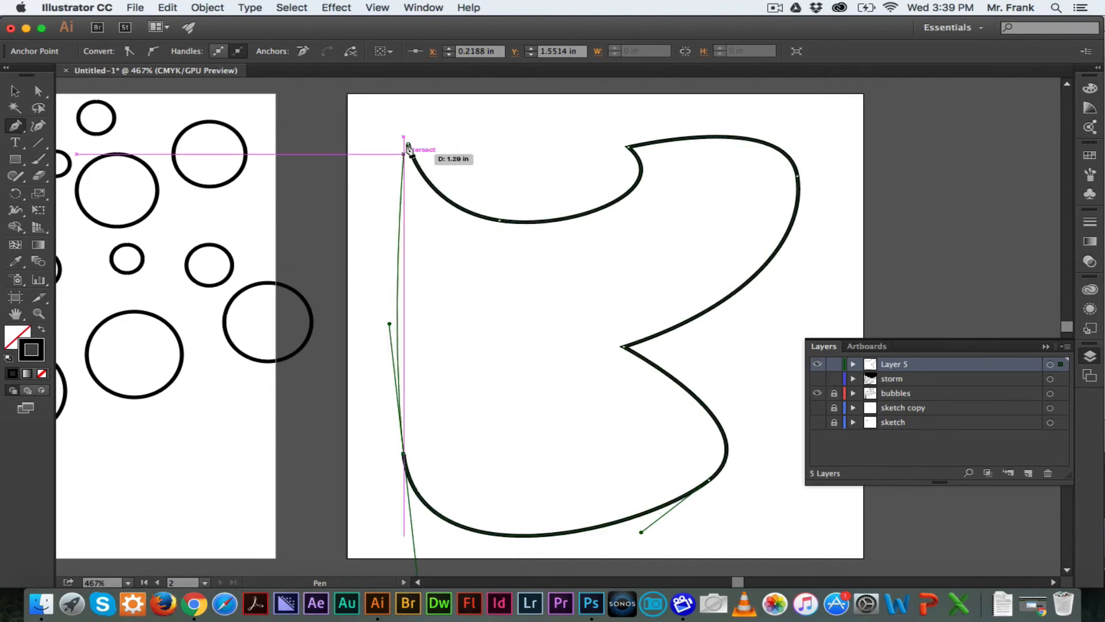
left_click(408, 146)
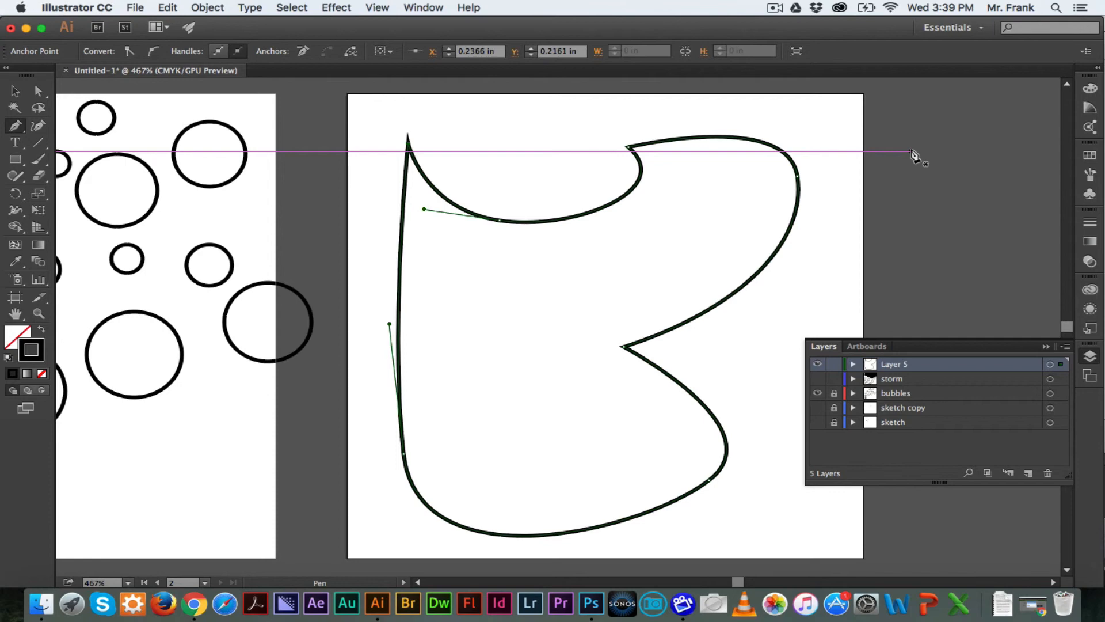
Hide Layer 5 and show the storm layer again
left_click(817, 364)
left_click(817, 378)
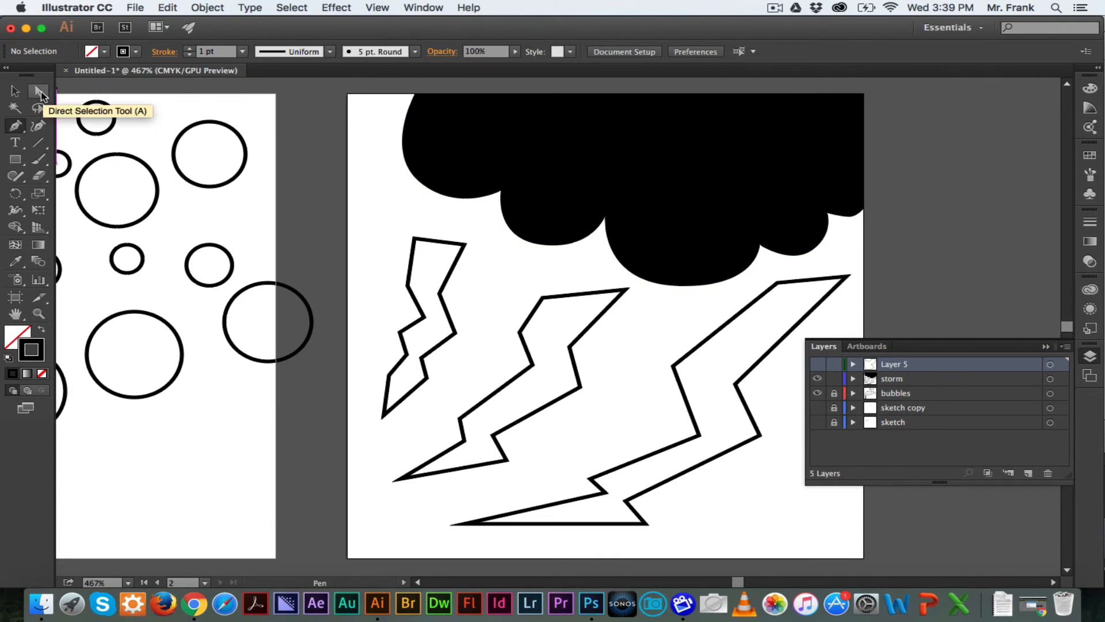
With the Direct Selection tool, move the anchor at the cloud's lower-right end up against the artboard's right edge, then deselect
left_click(40, 91)
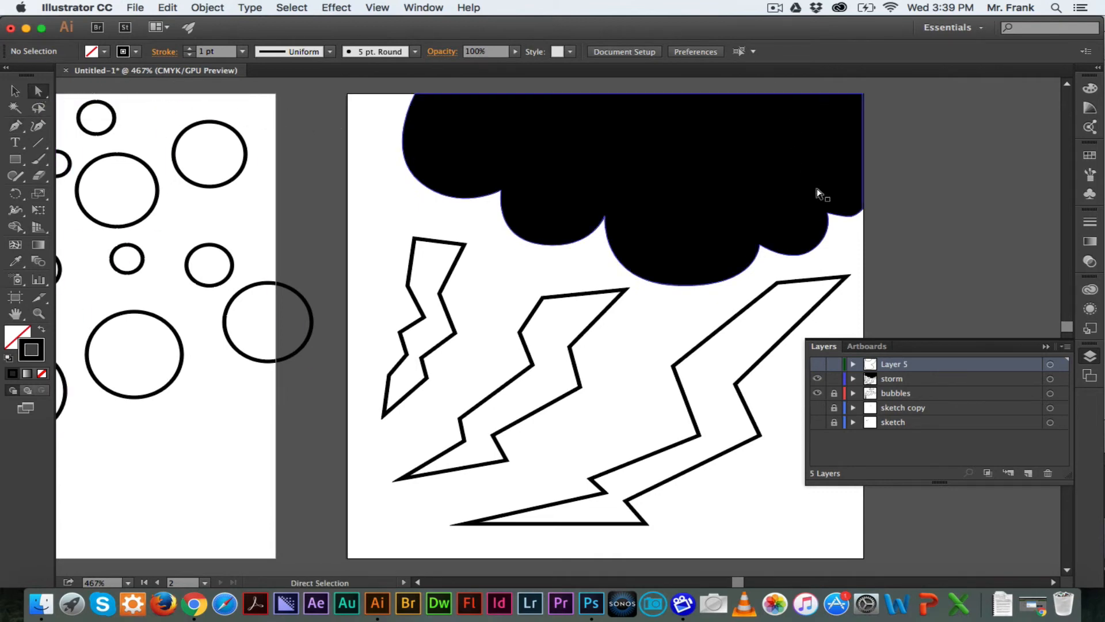
left_click(853, 218)
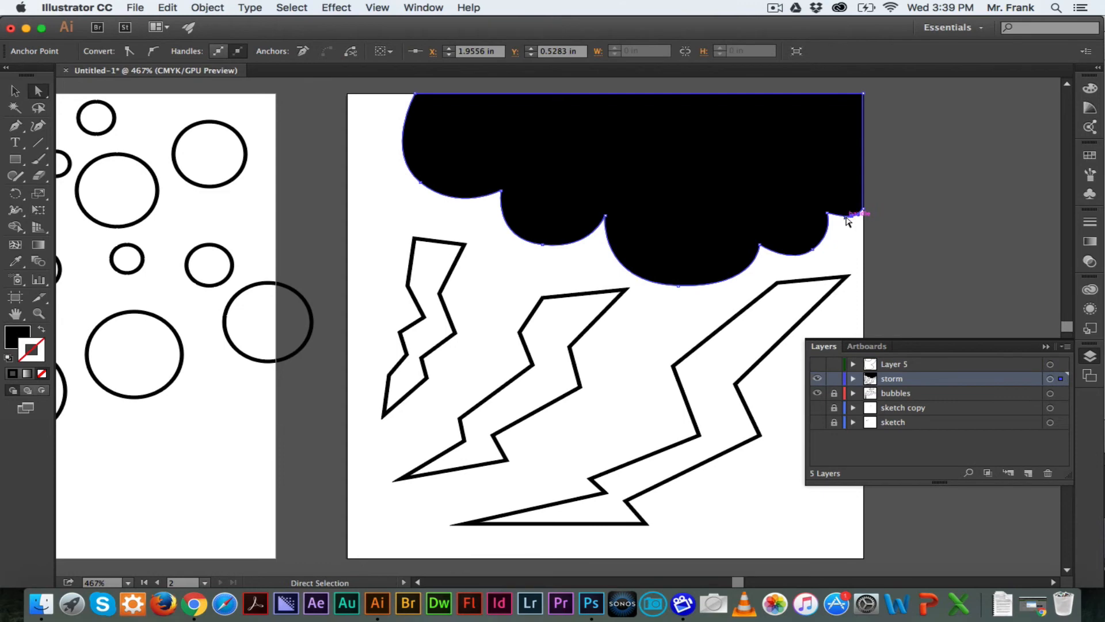
key("super+equal")
key("super+equal")
key("super+equal")
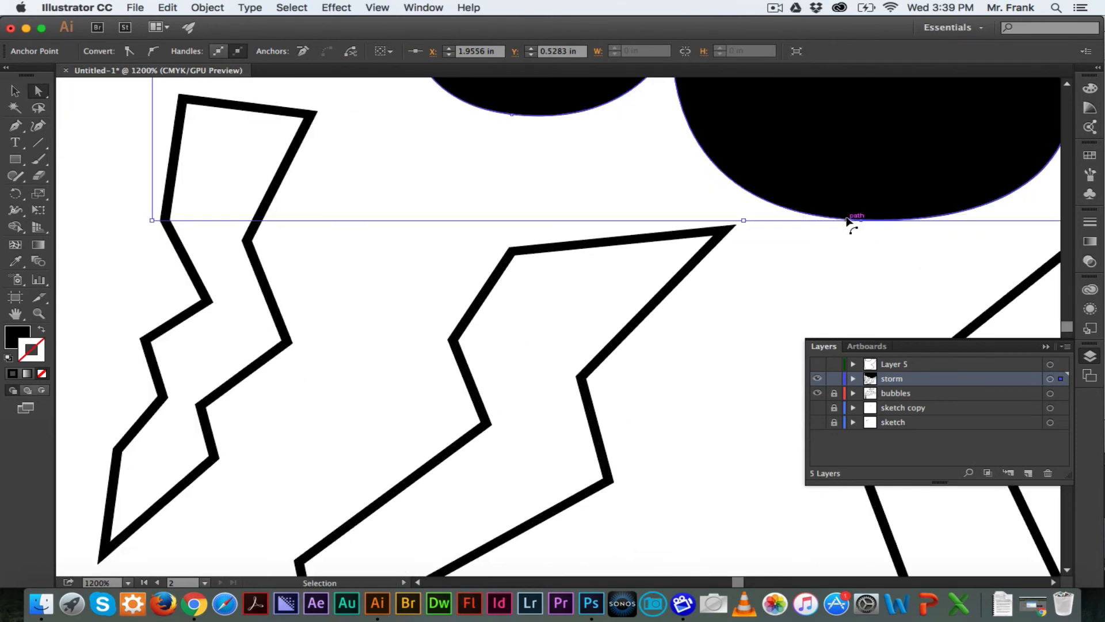
scroll(849, 223, "right", 4)
scroll(849, 223, "up", 3)
scroll(850, 222, "right", 6)
scroll(849, 222, "up", 2)
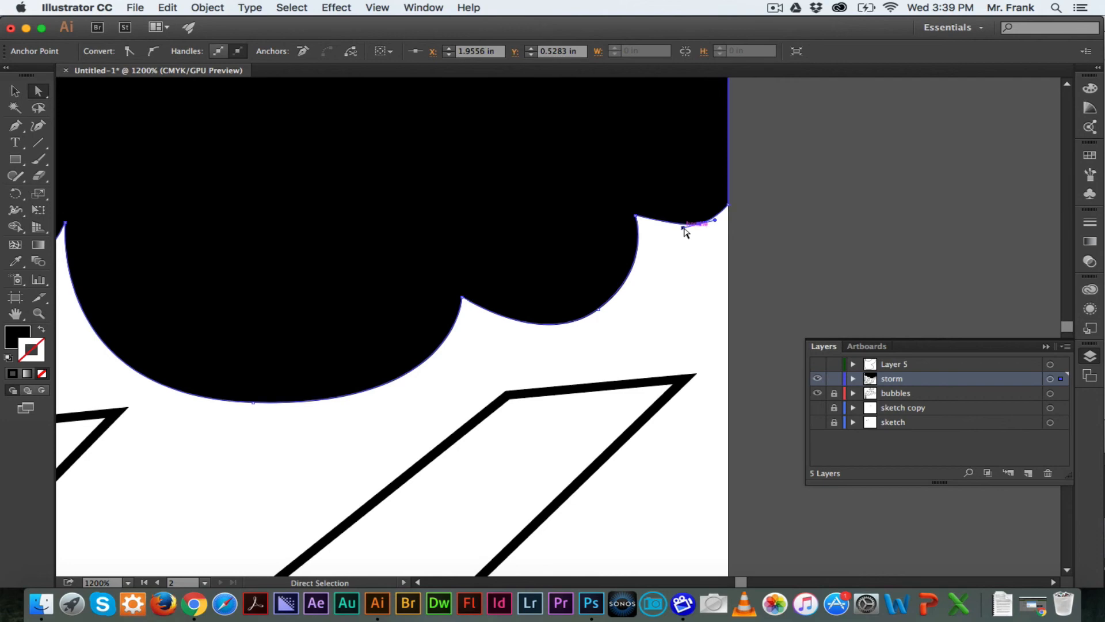
left_click_drag(682, 226, 718, 215)
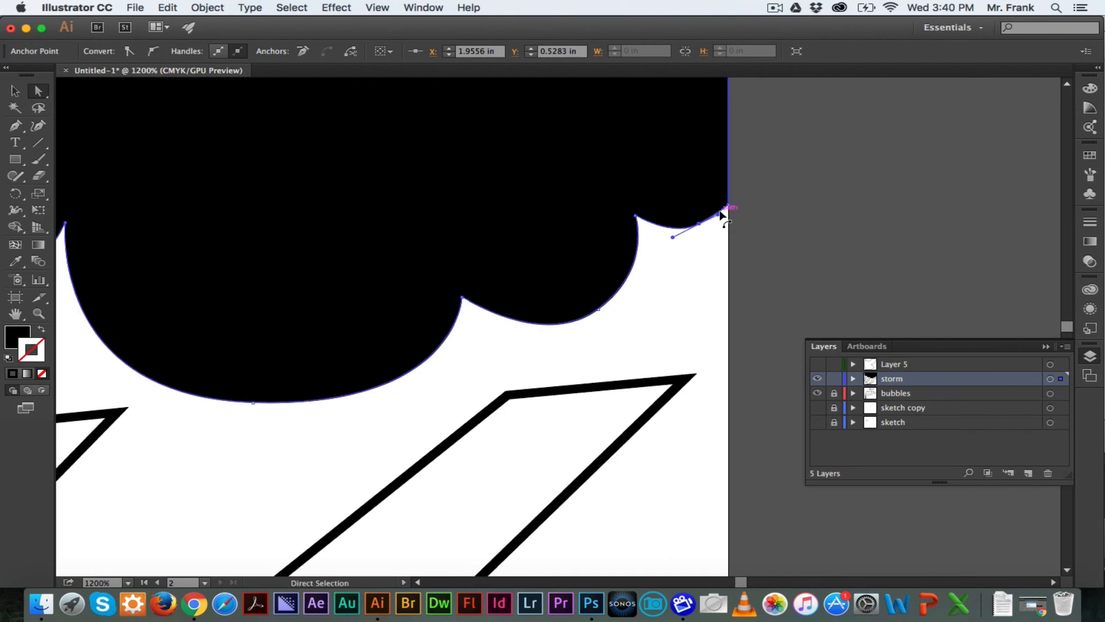
left_click(700, 271)
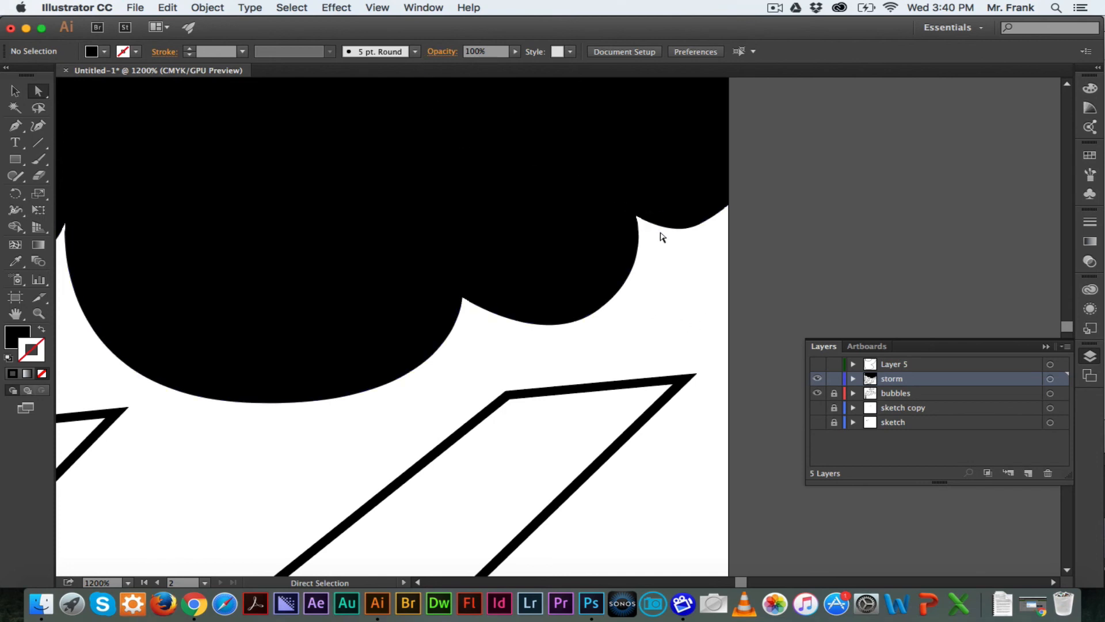
Collapse the Layers panel to view the whole storm artboard
scroll(662, 236, "up", 10)
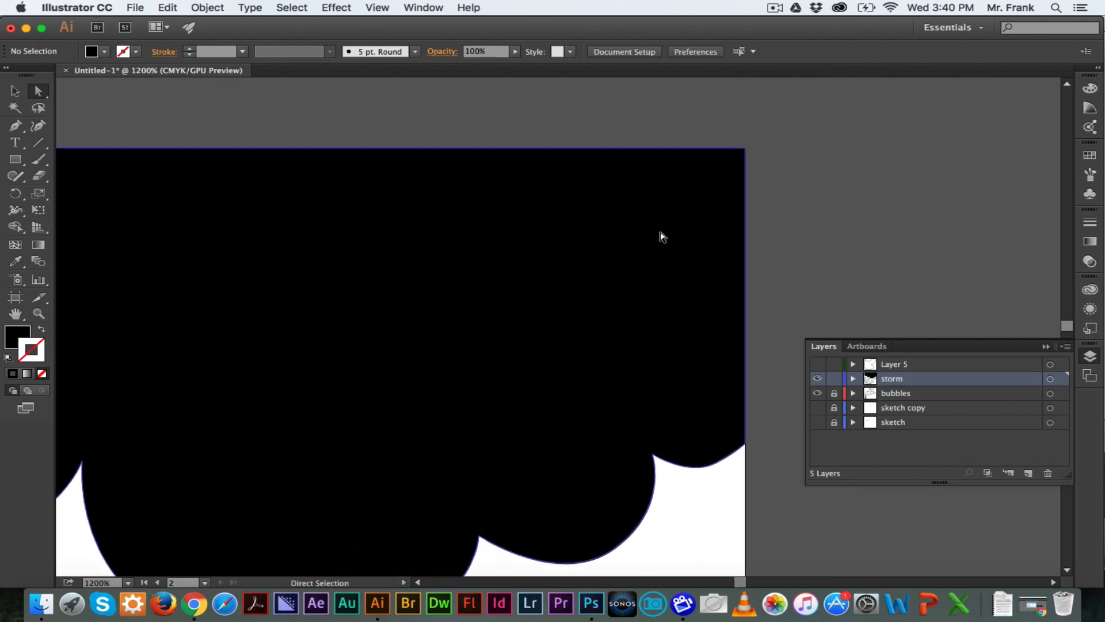
scroll(662, 236, "down", 5)
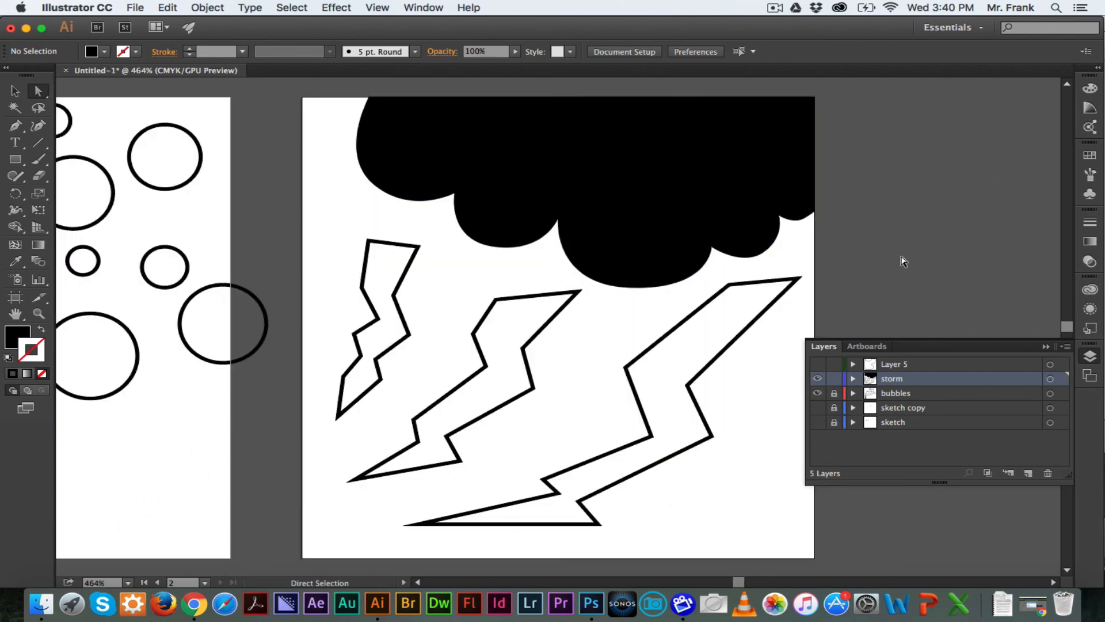
left_click(830, 347)
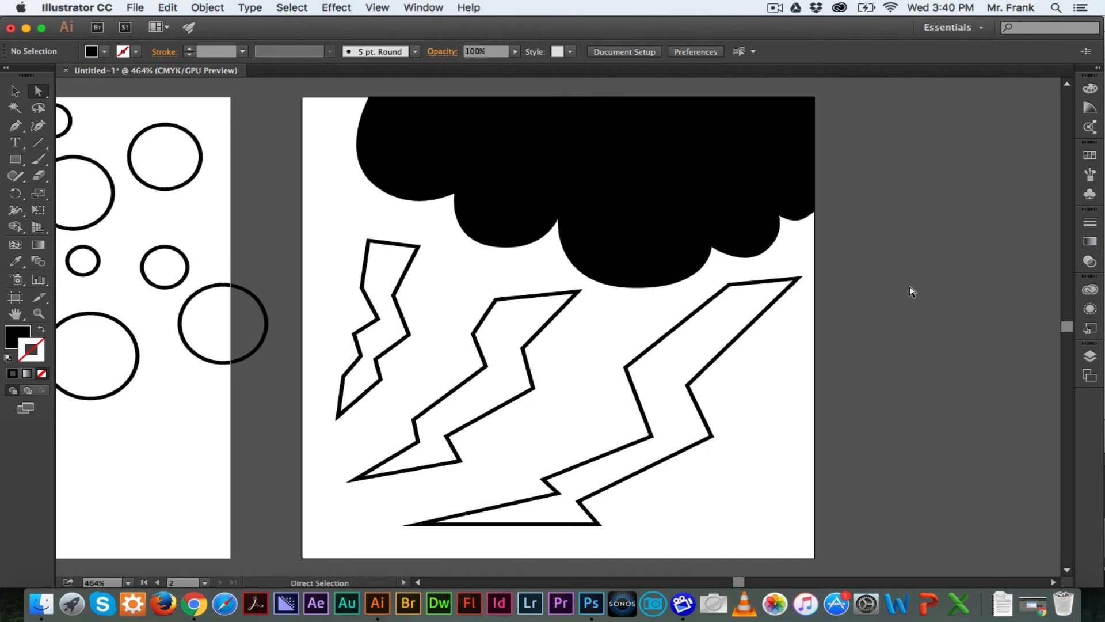